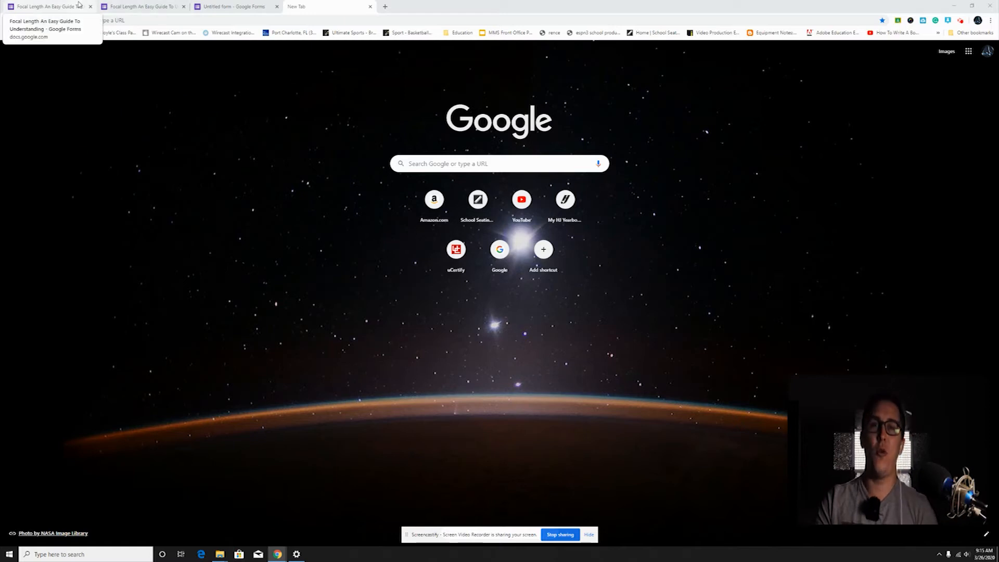
Step: Switch to the untitled form and set its title to "Test 1"
{"action": "left_click", "coordinate": [80, 4]}
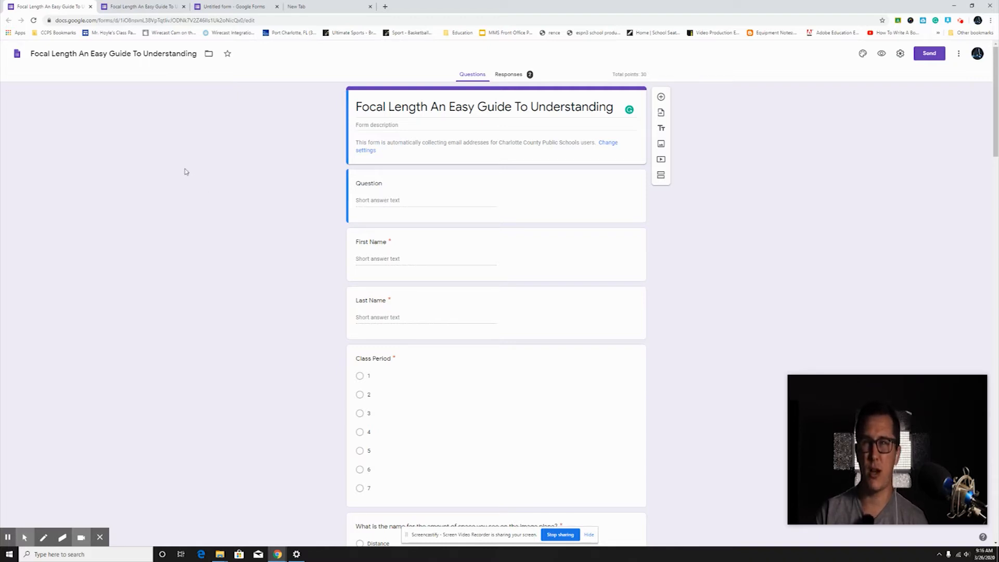
{"action": "left_click", "coordinate": [225, 7]}
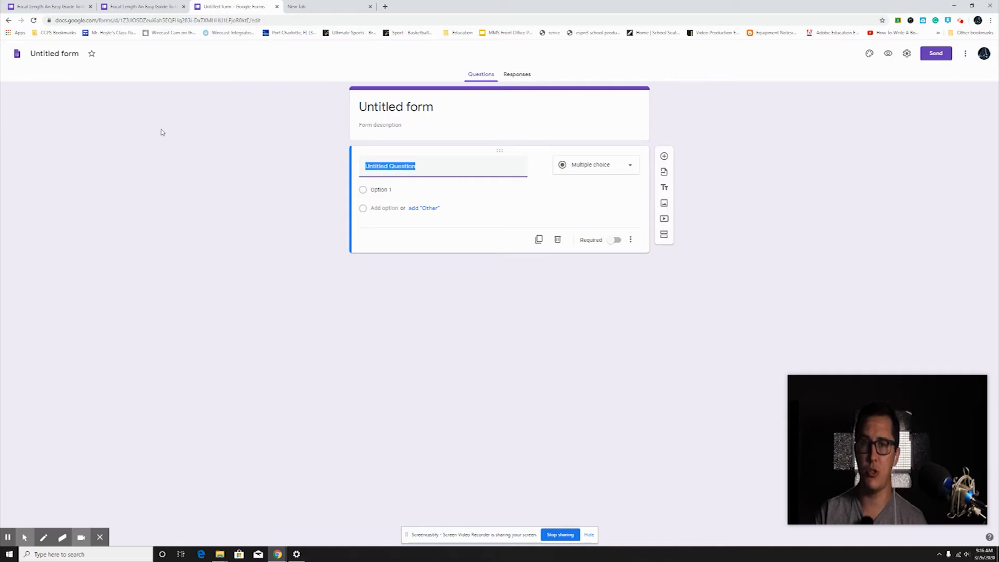
{"action": "left_click", "coordinate": [395, 107]}
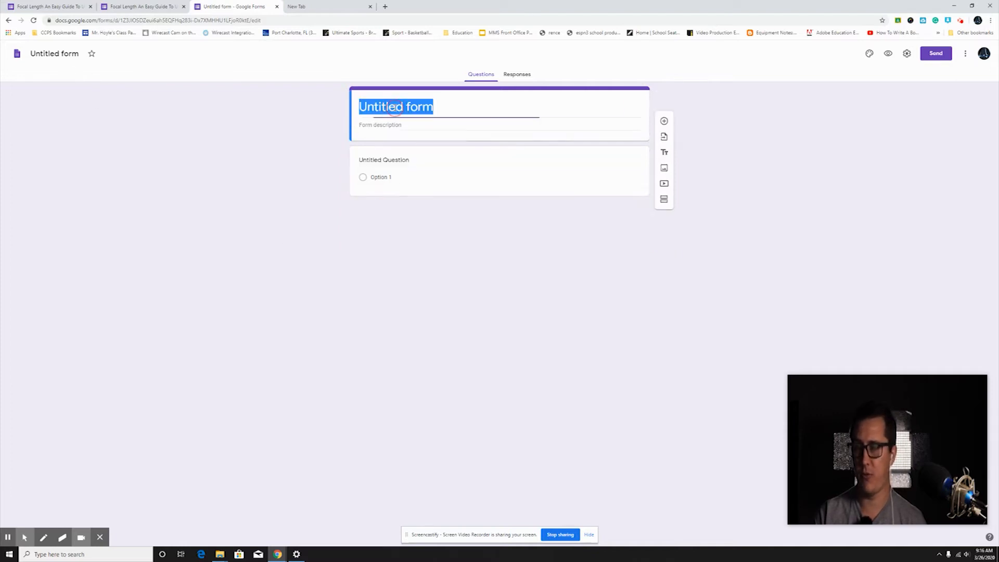
{"action": "type", "text": "Test 1"}
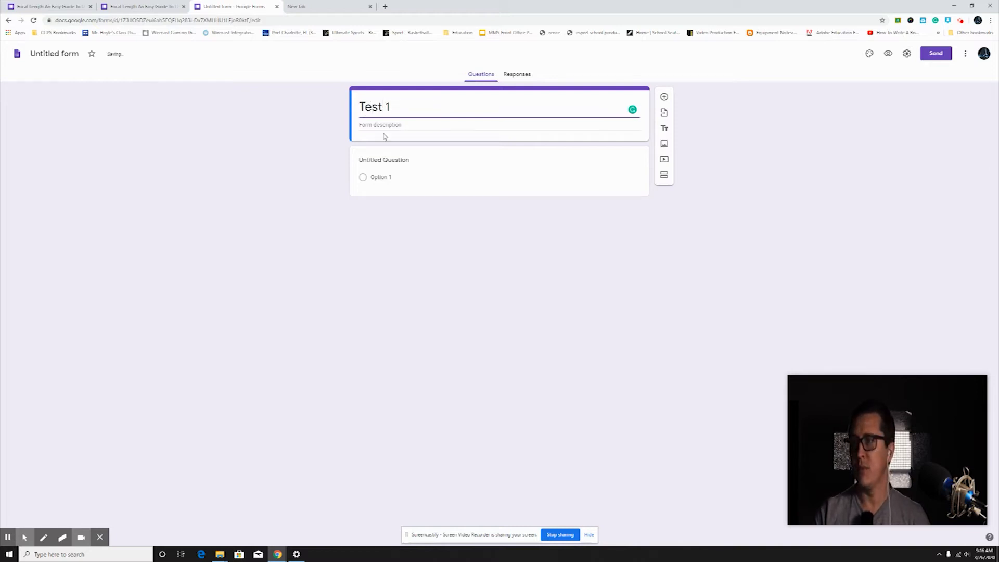
Step: Enter the form description "Students please fill out this corresponding worksheet for the video you watched"
{"action": "left_click", "coordinate": [384, 128]}
{"action": "type", "text": "s"}
{"action": "type", "text": "tudents please"}
{"action": "type", "text": " fill out"}
{"action": "type", "text": " t"}
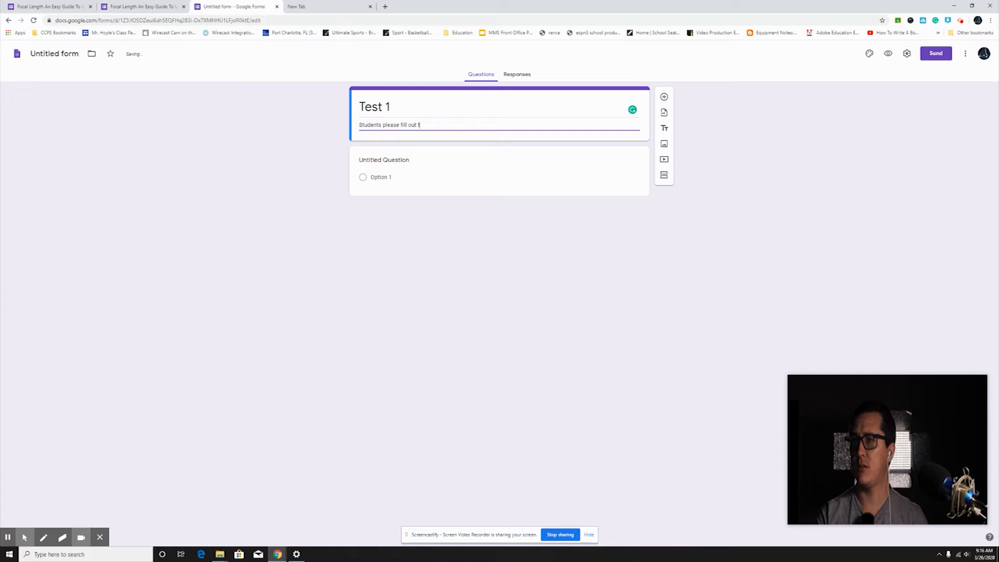
{"action": "type", "text": "heis c"}
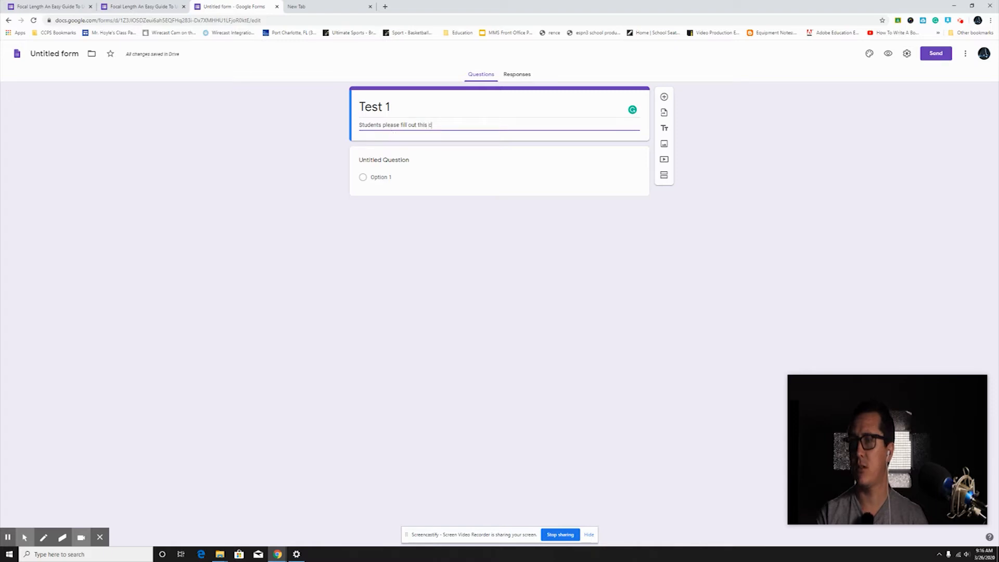
{"action": "type", "text": "orresponding "}
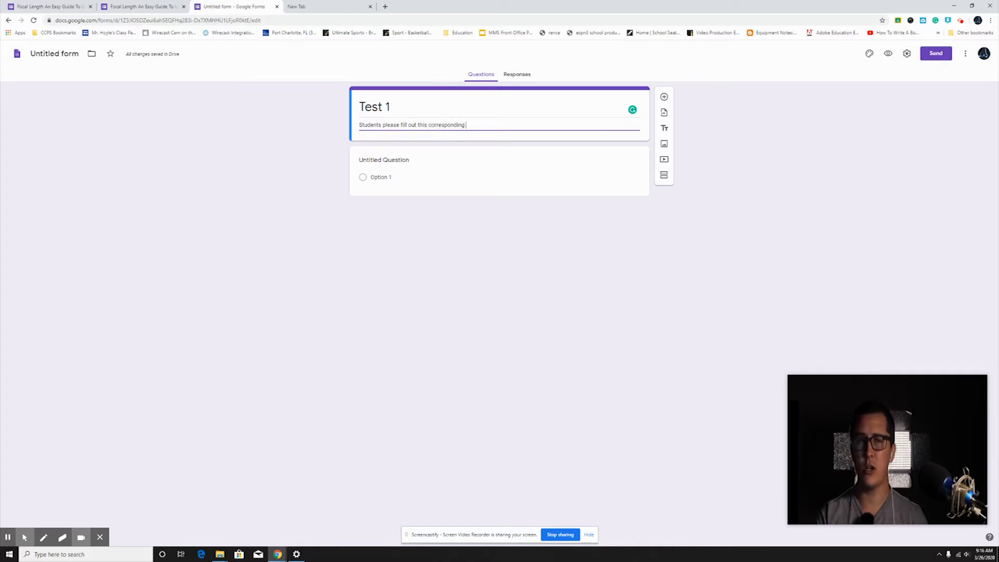
{"action": "type", "text": "worksheet wi"}
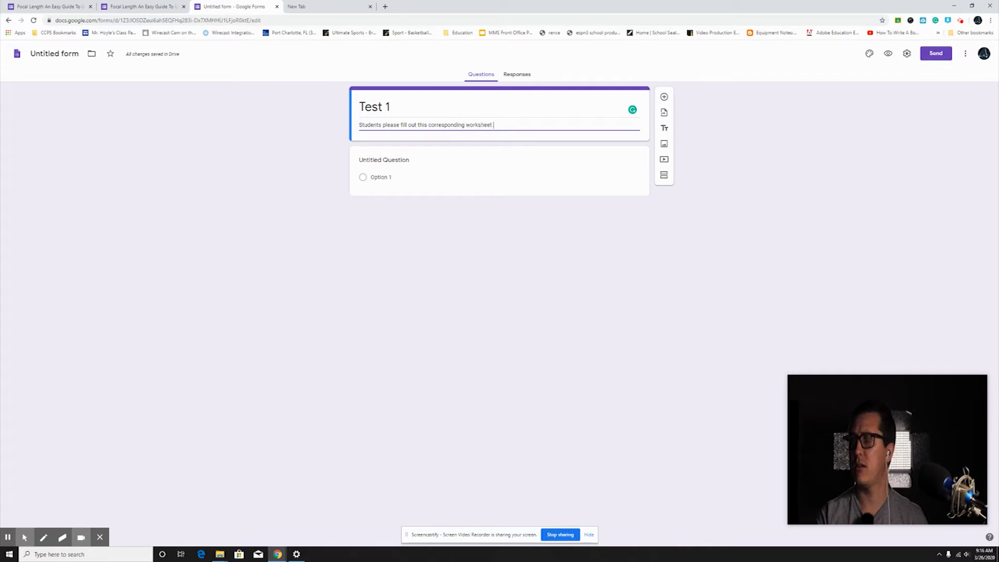
{"action": "key", "text": "BackSpace"}
{"action": "key", "text": "BackSpace"}
{"action": "type", "text": "for your v"}
{"action": "key", "text": "BackSpace"}
{"action": "key", "text": "BackSpace"}
{"action": "key", "text": "BackSpace"}
{"action": "type", "text": "the video you watched"}
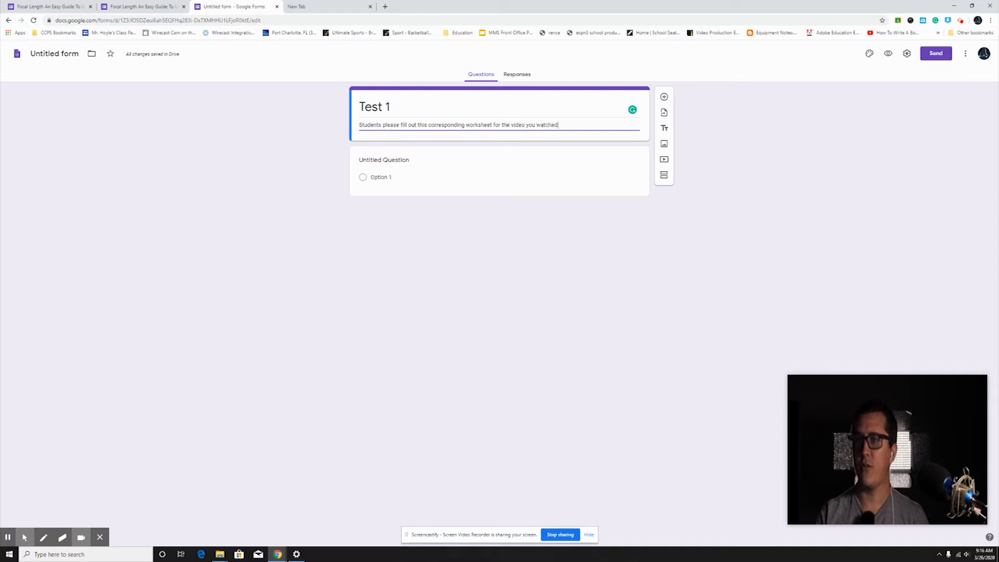
Step: Title the untitled question "First Name" and make it required
{"action": "left_click", "coordinate": [405, 161]}
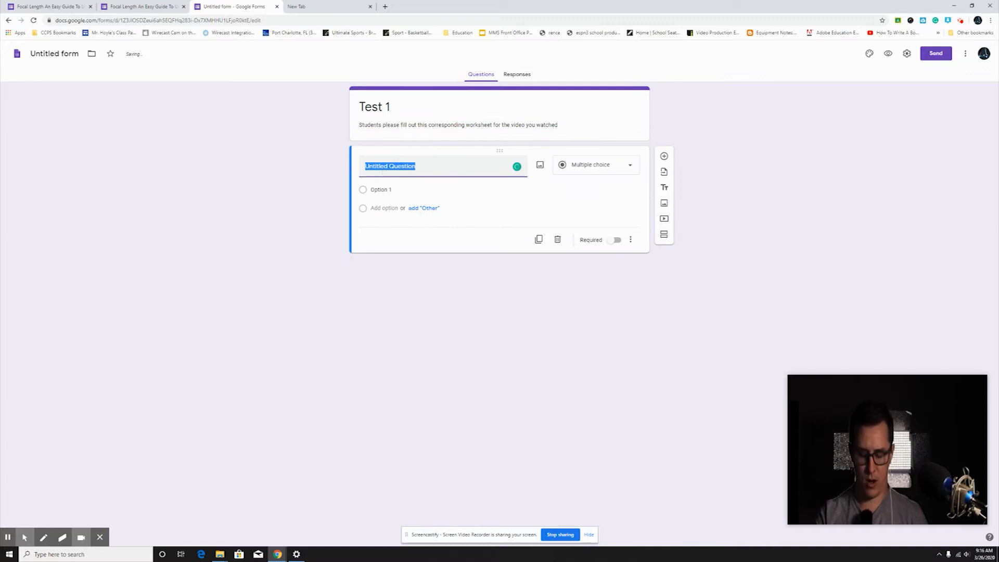
{"action": "type", "text": "Fir"}
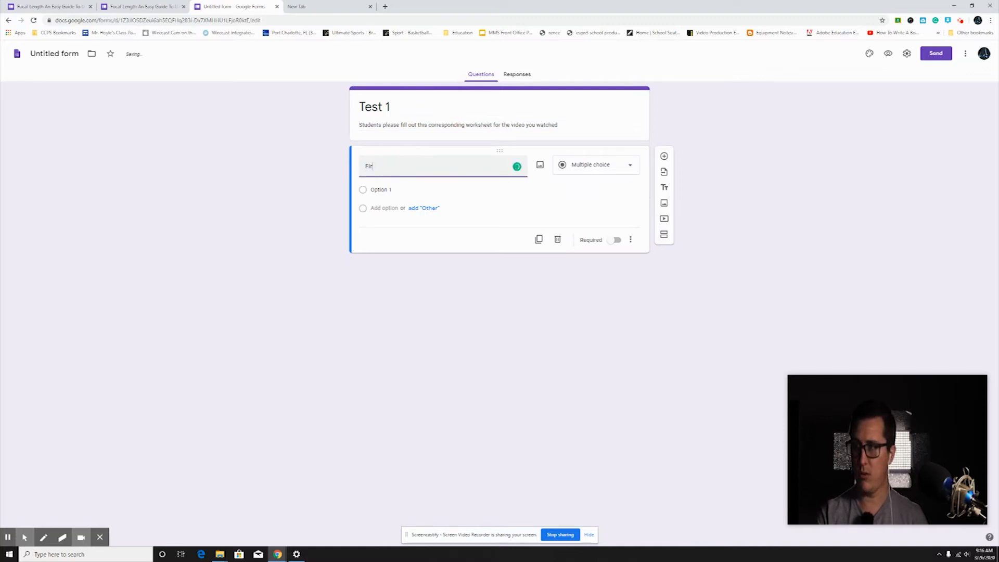
{"action": "type", "text": "st Name"}
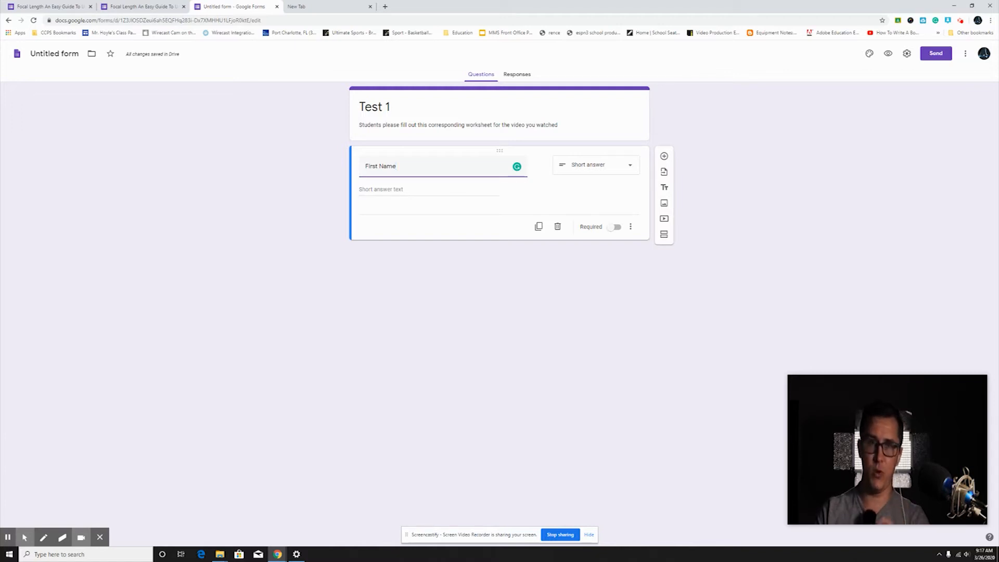
{"action": "left_click", "coordinate": [617, 227]}
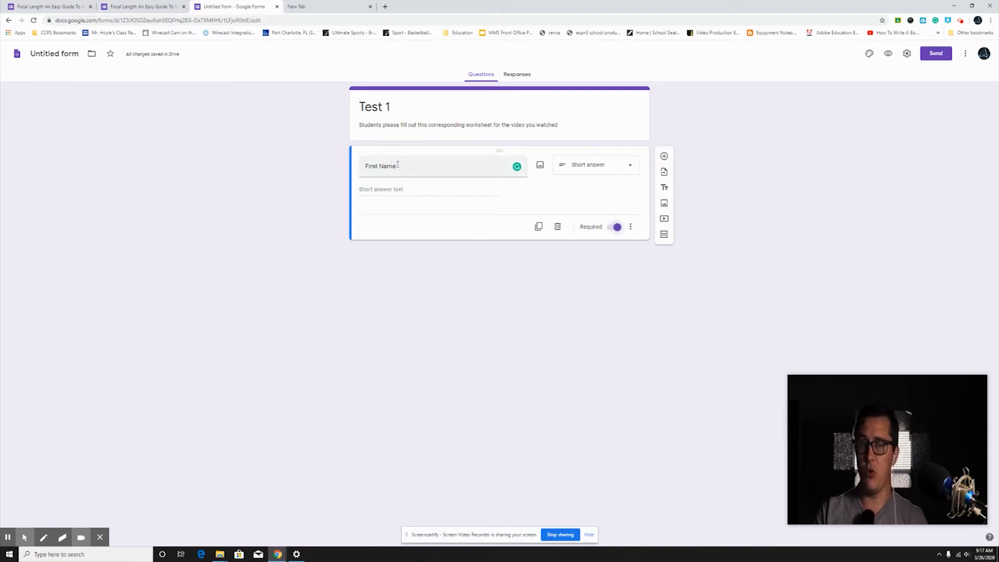
{"action": "left_click", "coordinate": [585, 172]}
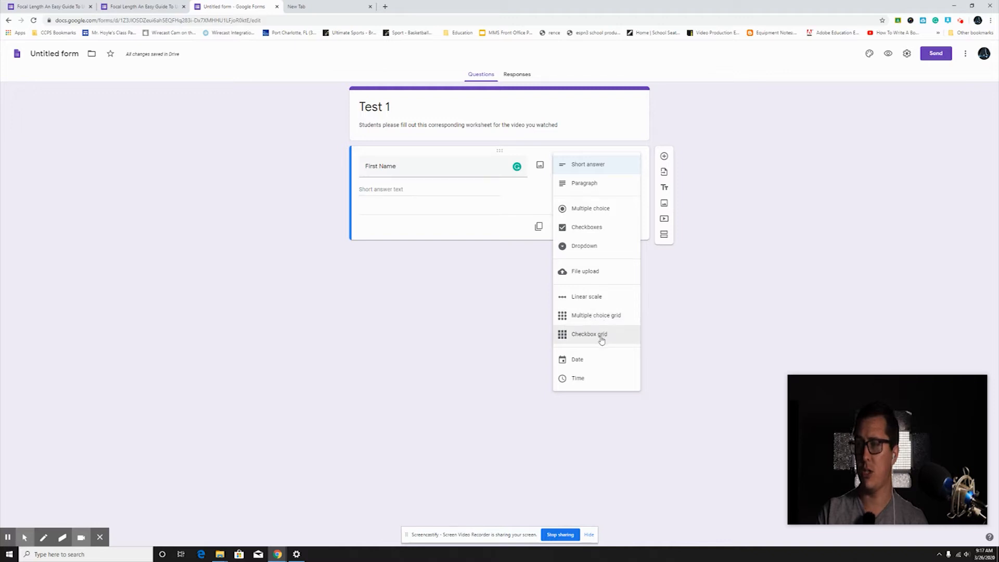
{"action": "left_click", "coordinate": [464, 212]}
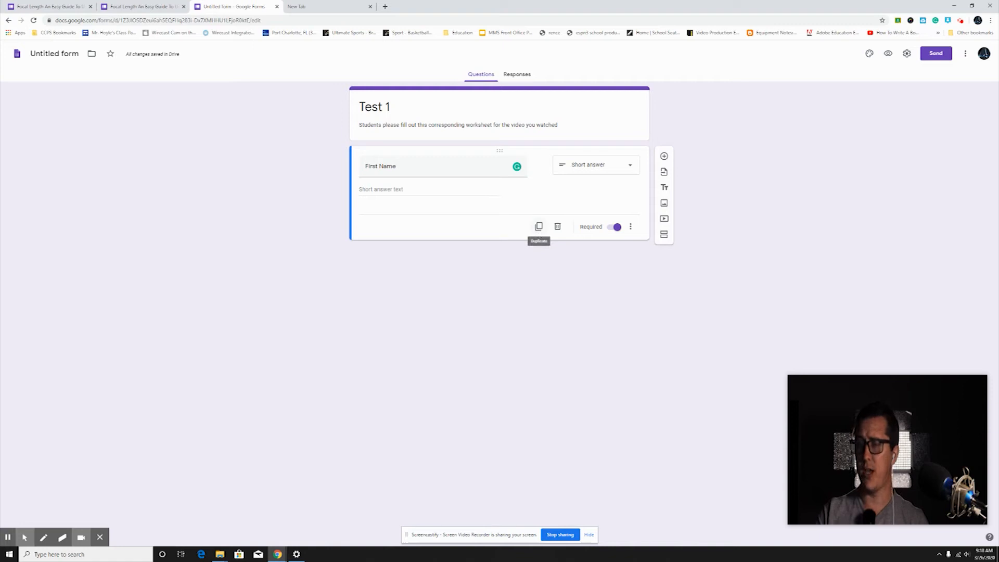
Step: Duplicate the First Name question and retitle the copy "Last Name"
{"action": "left_click", "coordinate": [539, 227]}
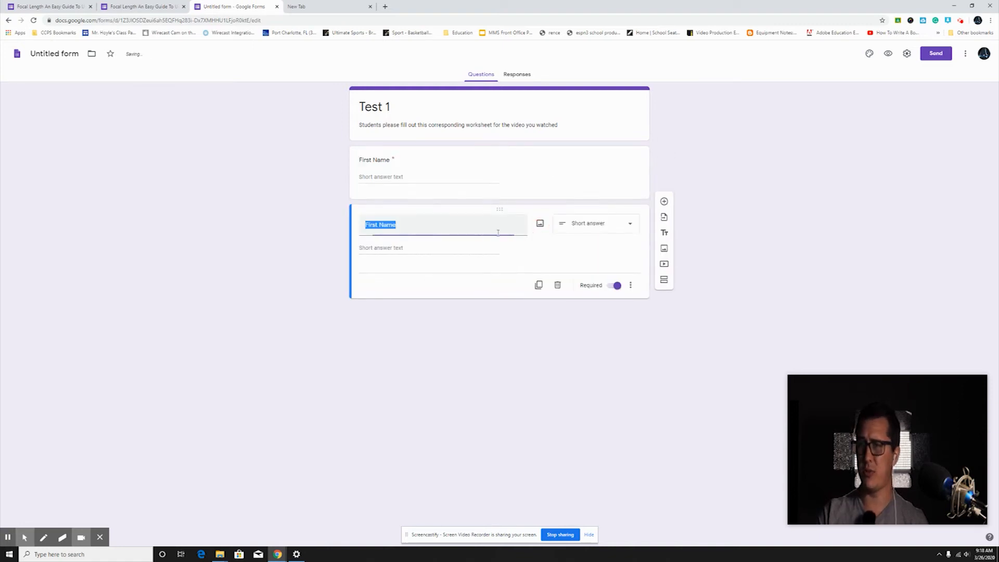
{"action": "left_click", "coordinate": [376, 225]}
{"action": "left_click_drag", "start_coordinate": [375, 224], "coordinate": [366, 225]}
{"action": "left_click_drag", "start_coordinate": [377, 226], "coordinate": [365, 226]}
{"action": "key", "text": "BackSpace"}
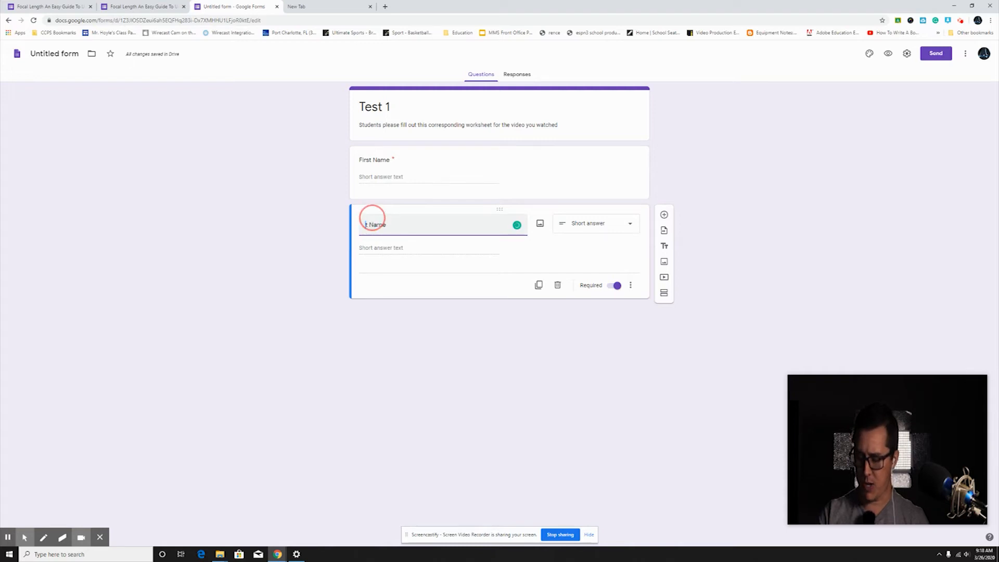
{"action": "type", "text": "List"}
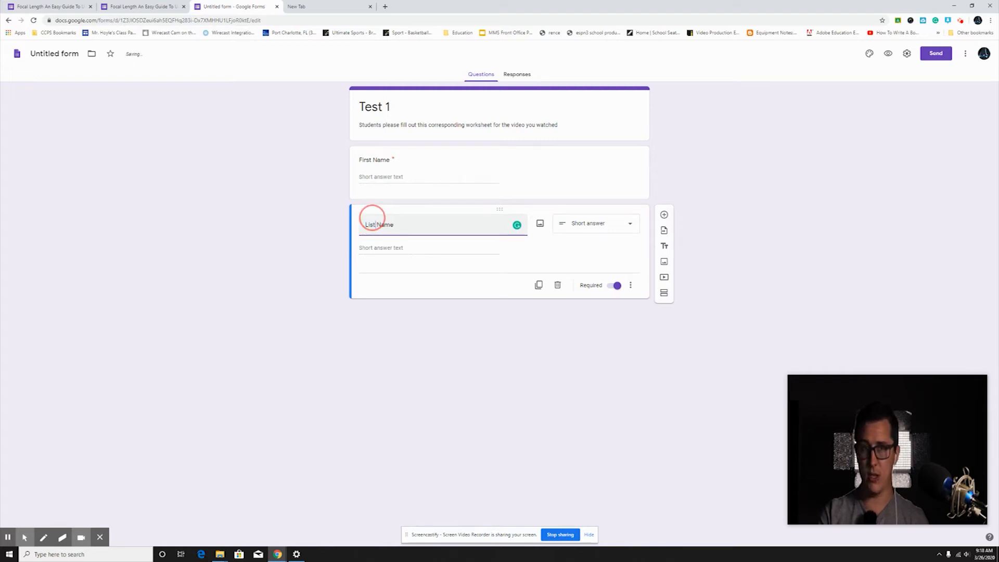
{"action": "left_click", "coordinate": [372, 218]}
{"action": "key", "text": "BackSpace"}
{"action": "key", "text": "BackSpace"}
{"action": "key", "text": "BackSpace"}
{"action": "type", "text": "ast"}
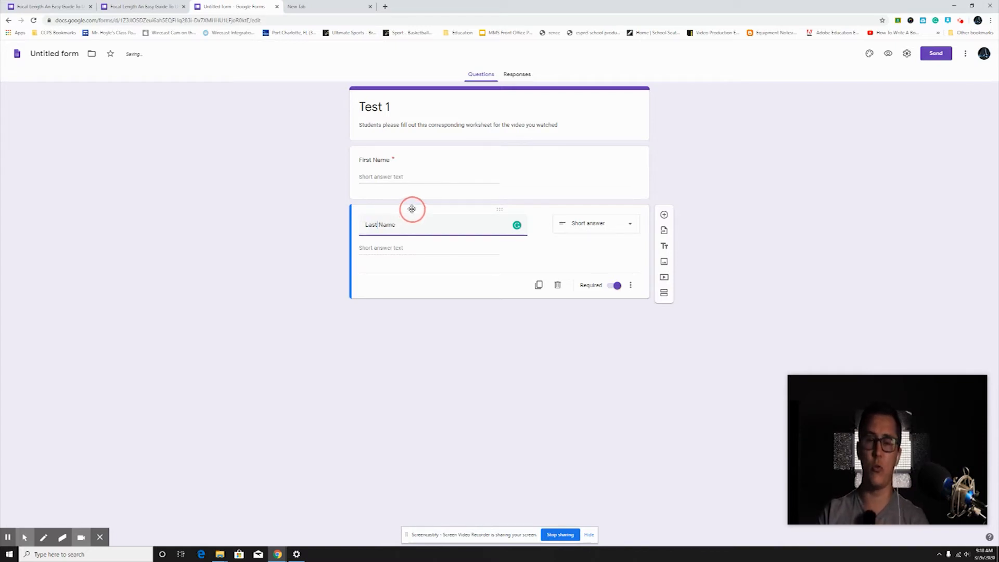
Step: Add a question titled "Class Period" below Last Name with the options 1, 2, 3, 4, 5 and 6
{"action": "left_click", "coordinate": [664, 215]}
{"action": "type", "text": "Cless Period"}
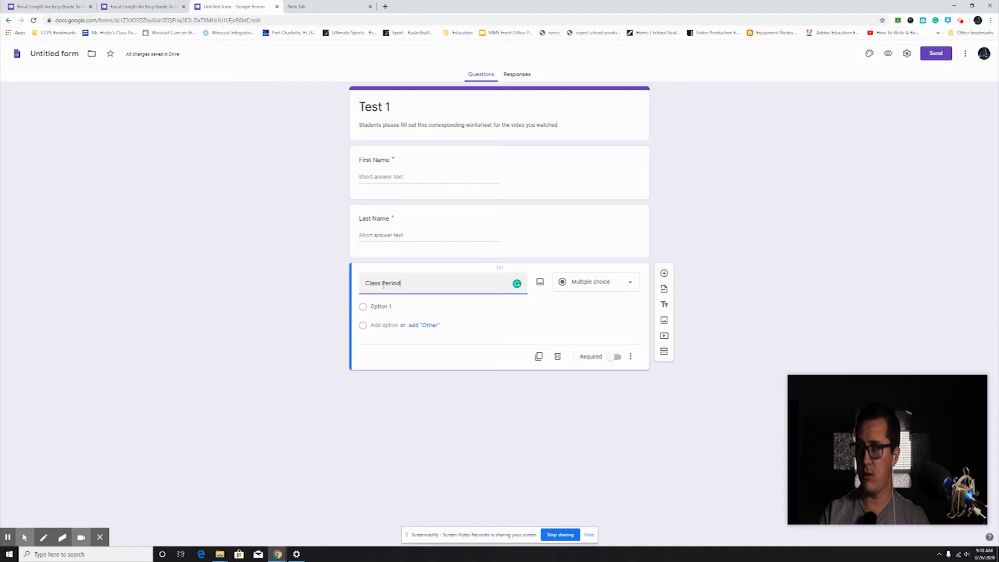
{"action": "left_click", "coordinate": [381, 308]}
{"action": "type", "text": "1"}
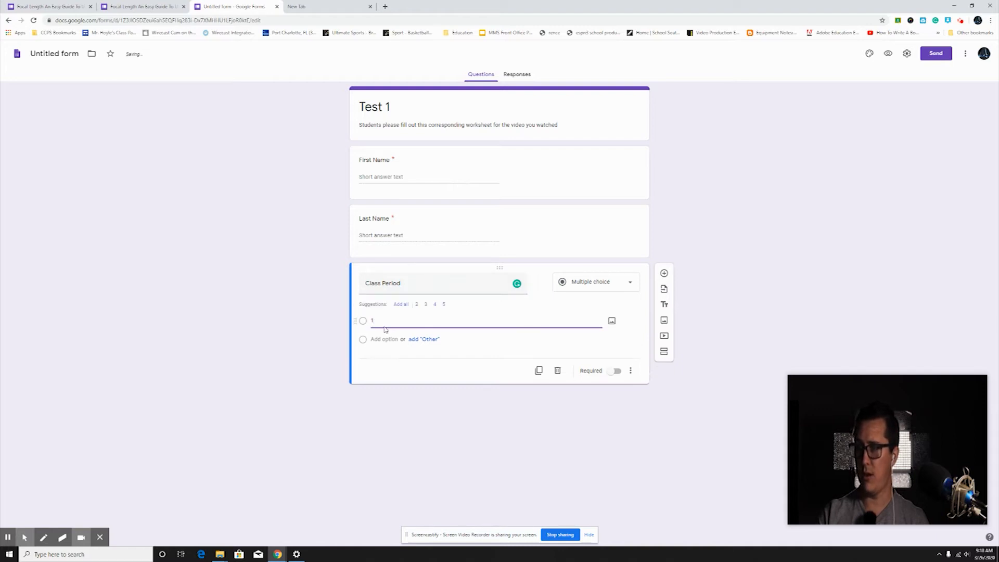
{"action": "left_click", "coordinate": [416, 306]}
{"action": "left_click", "coordinate": [419, 307]}
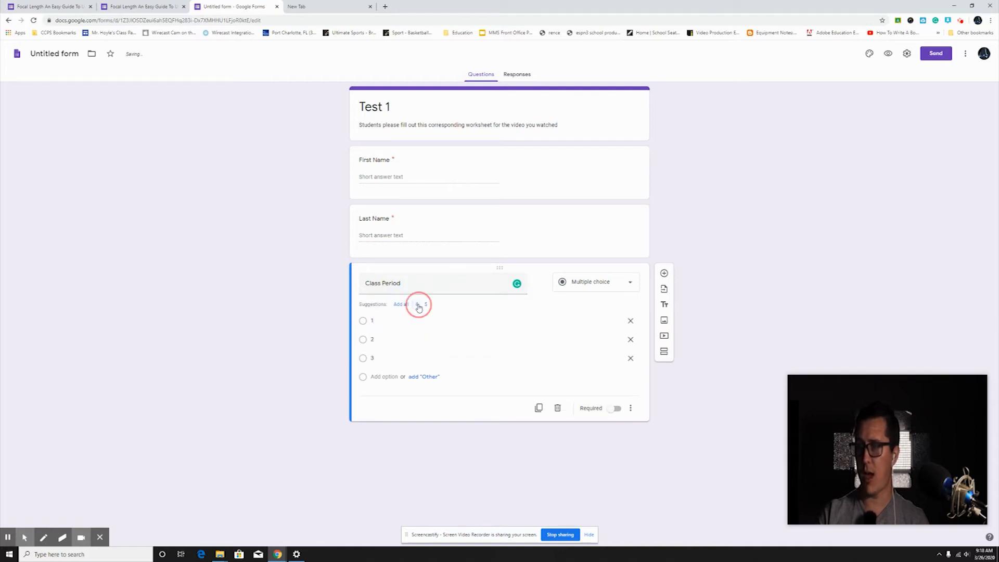
{"action": "left_click", "coordinate": [417, 306]}
{"action": "left_click", "coordinate": [397, 305]}
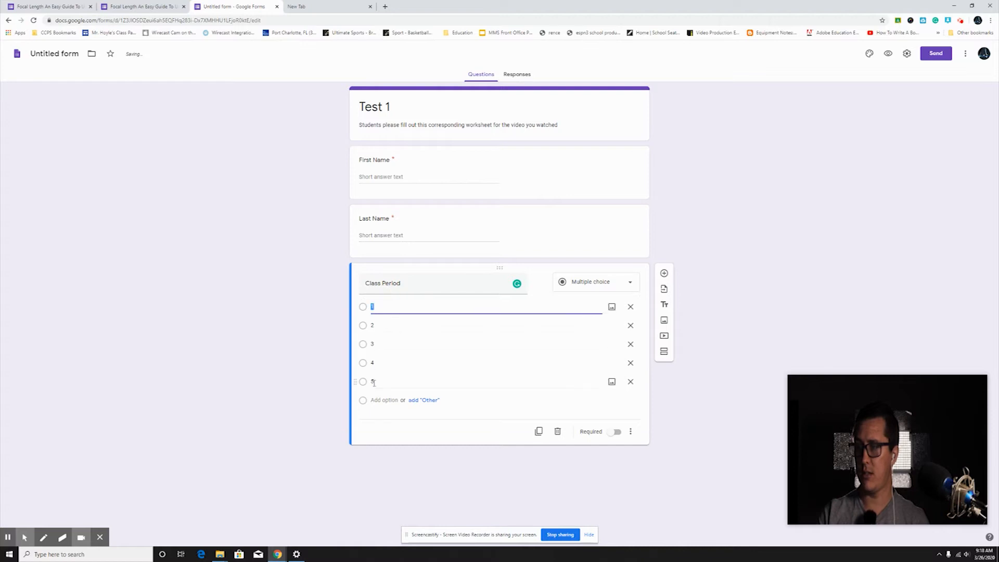
{"action": "left_click", "coordinate": [384, 400]}
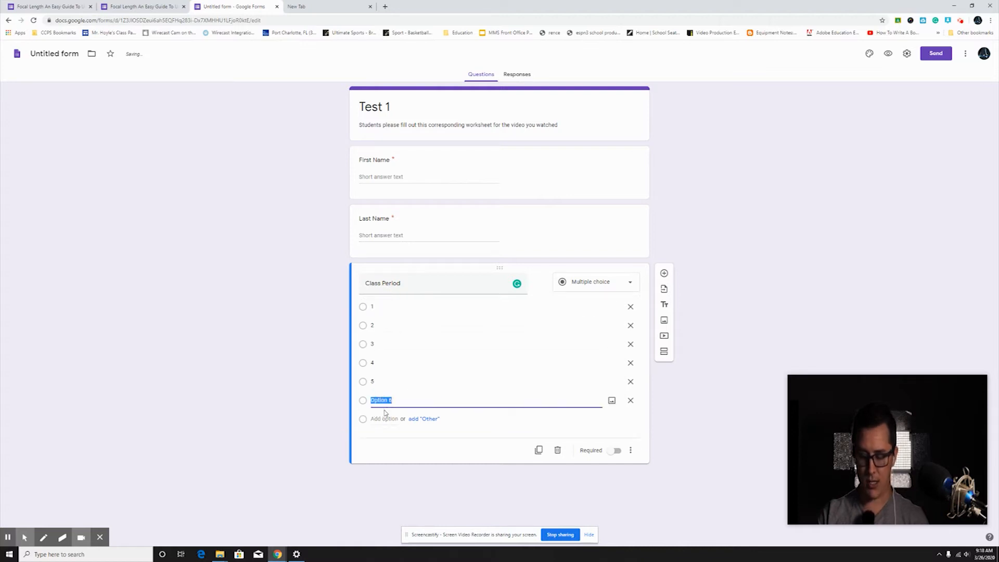
{"action": "type", "text": "6"}
Step: Make the Class Period question required and change its type to Dropdown
{"action": "left_click", "coordinate": [616, 451]}
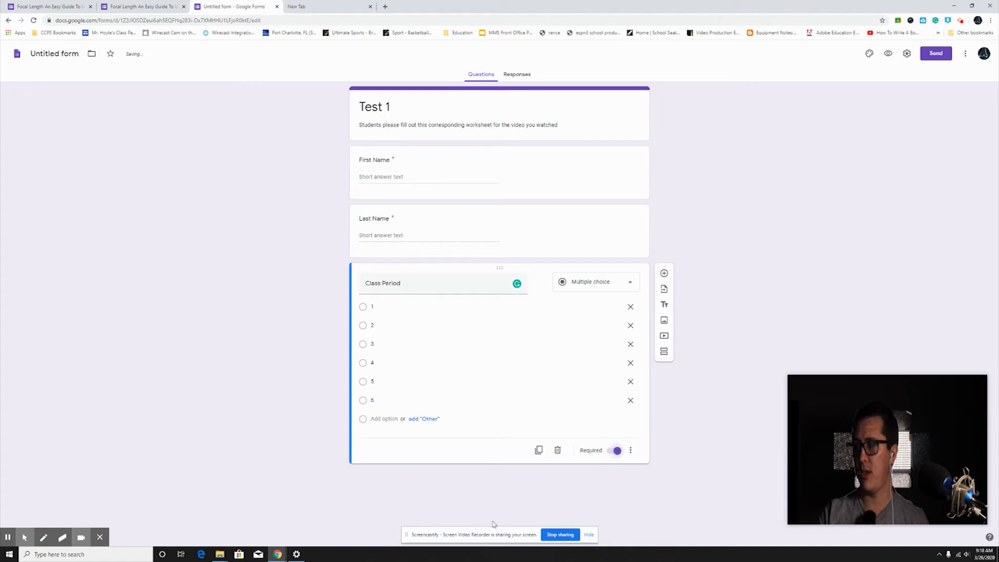
{"action": "left_click", "coordinate": [617, 285]}
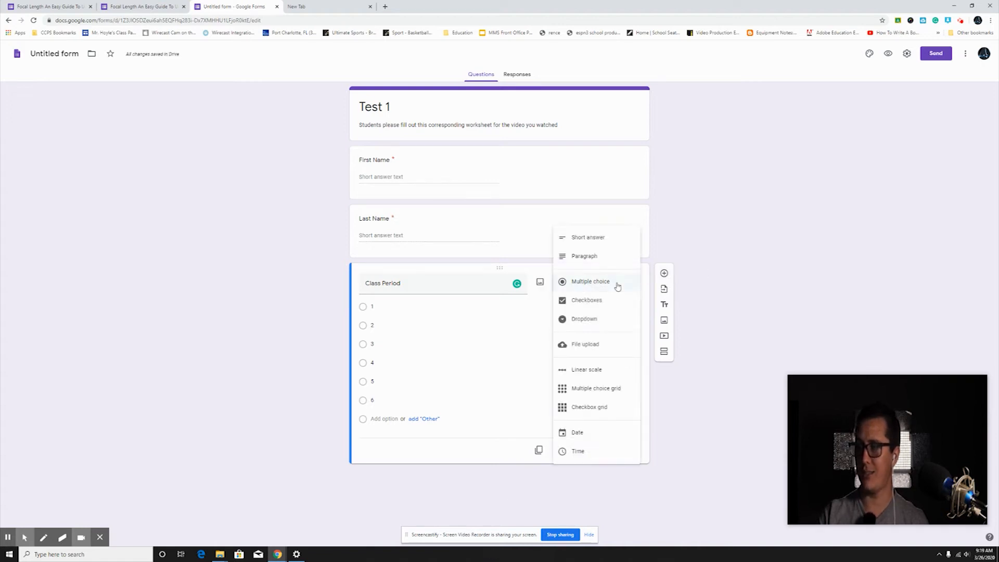
{"action": "left_click", "coordinate": [601, 324]}
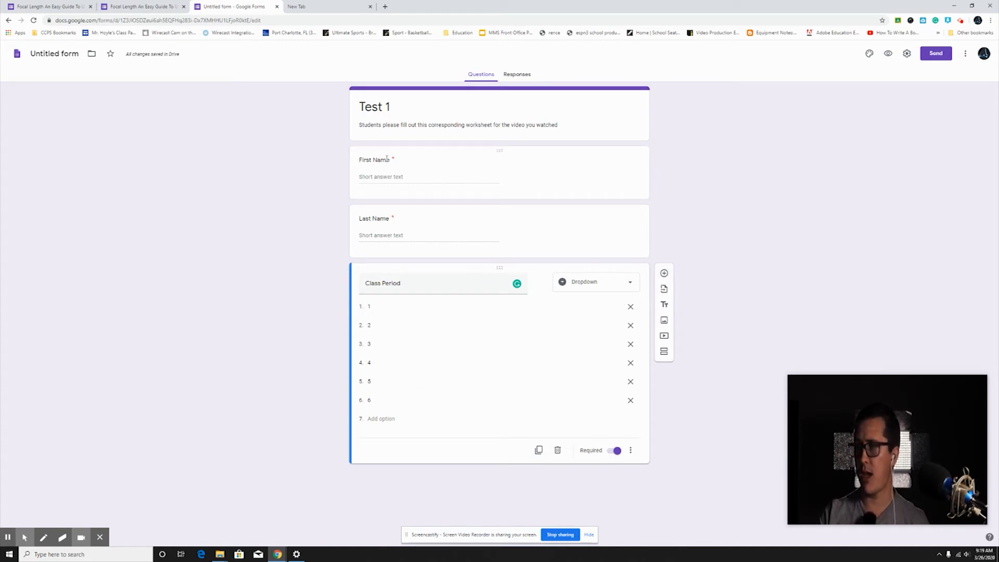
Step: Add the multiple-choice question "What is the name for the amount of space you see on the image plane?", copied from the Focal Length form
{"action": "left_click", "coordinate": [663, 273]}
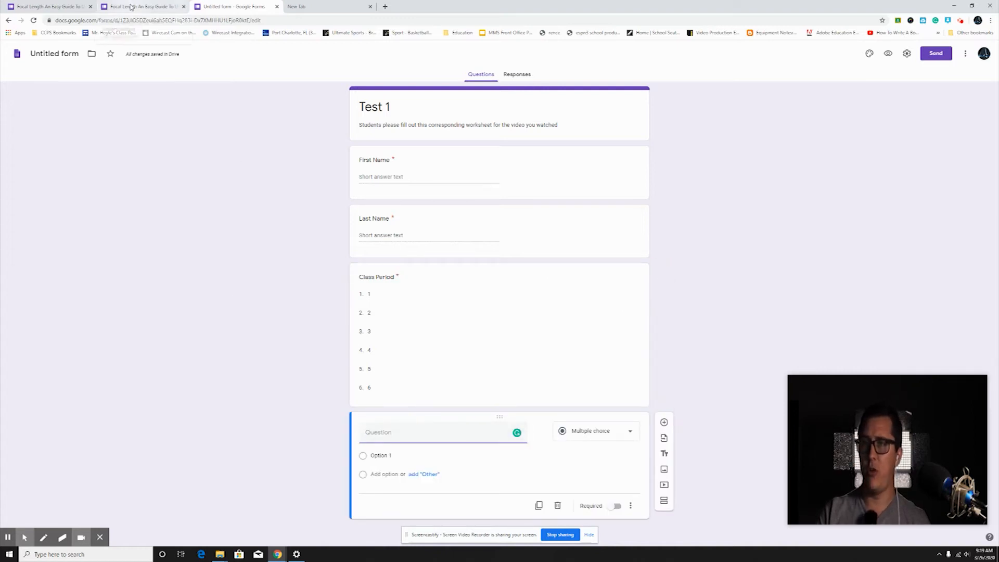
{"action": "left_click", "coordinate": [131, 7]}
{"action": "left_click", "coordinate": [68, 7]}
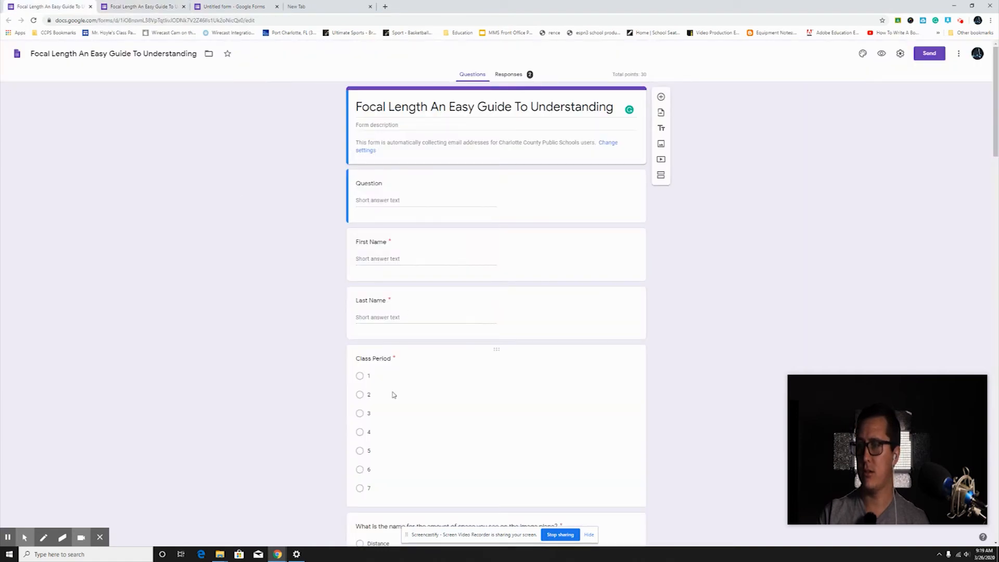
{"action": "scroll", "coordinate": [394, 393], "scroll_direction": "down", "scroll_amount": 4}
{"action": "scroll", "coordinate": [394, 393], "scroll_direction": "down", "scroll_amount": 3}
{"action": "left_click", "coordinate": [411, 178]}
{"action": "key", "text": "ctrl+c"}
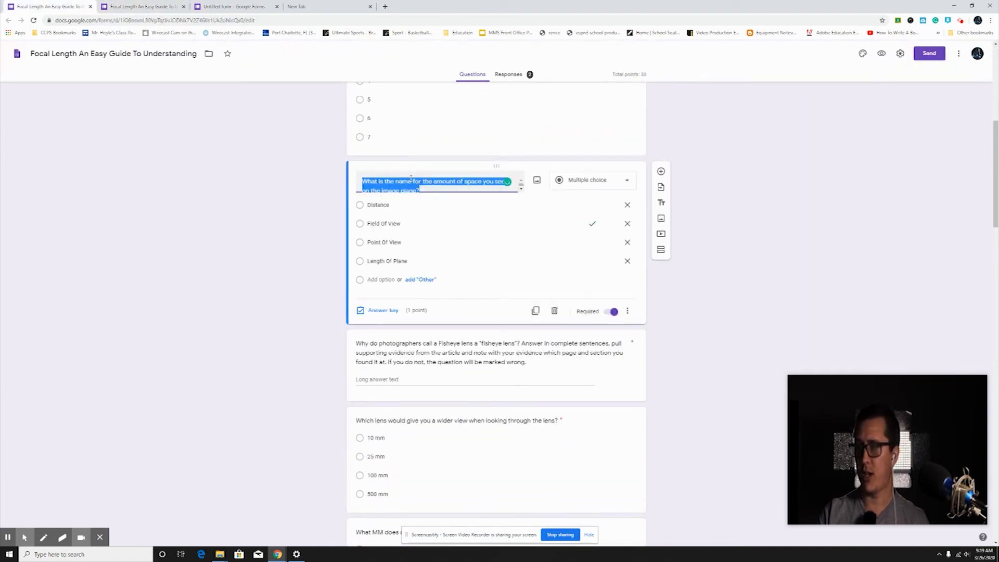
{"action": "left_click", "coordinate": [239, 7]}
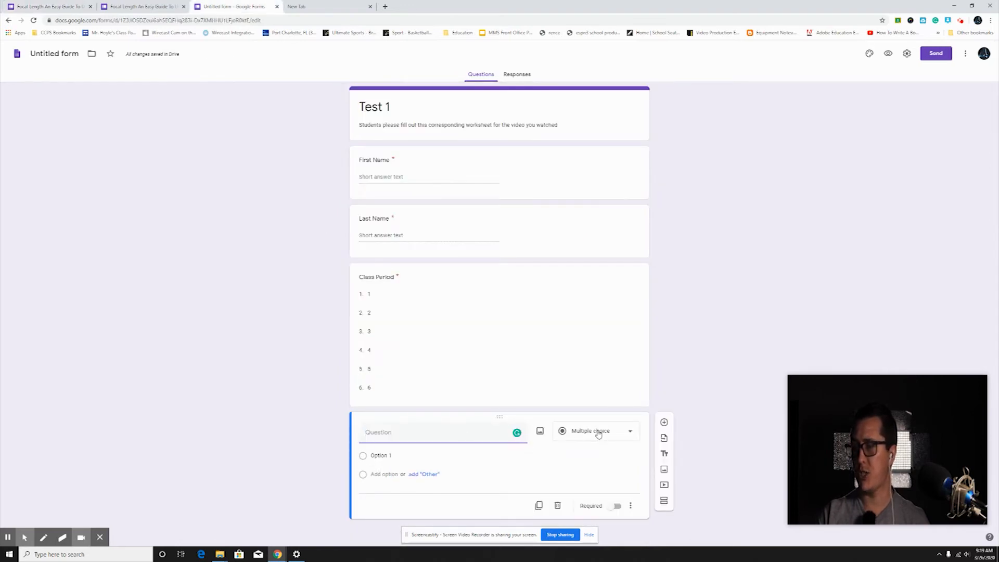
{"action": "key", "text": "ctrl+v"}
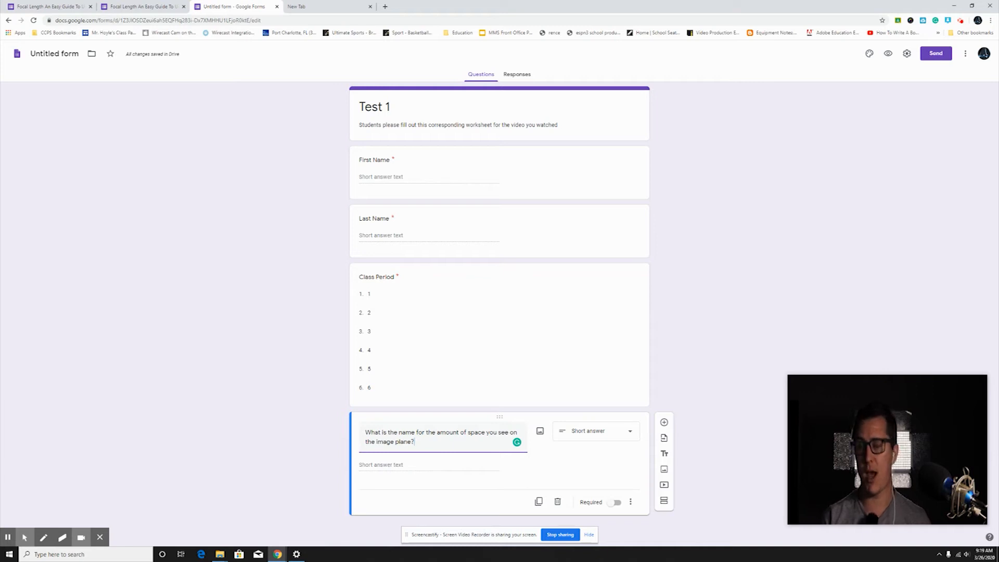
{"action": "left_click", "coordinate": [592, 430]}
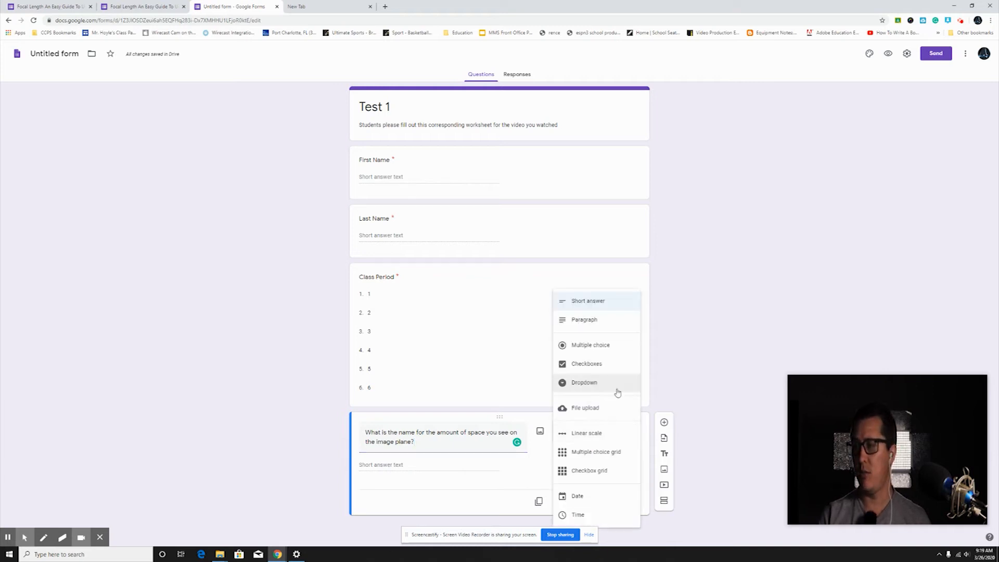
{"action": "left_click", "coordinate": [598, 346]}
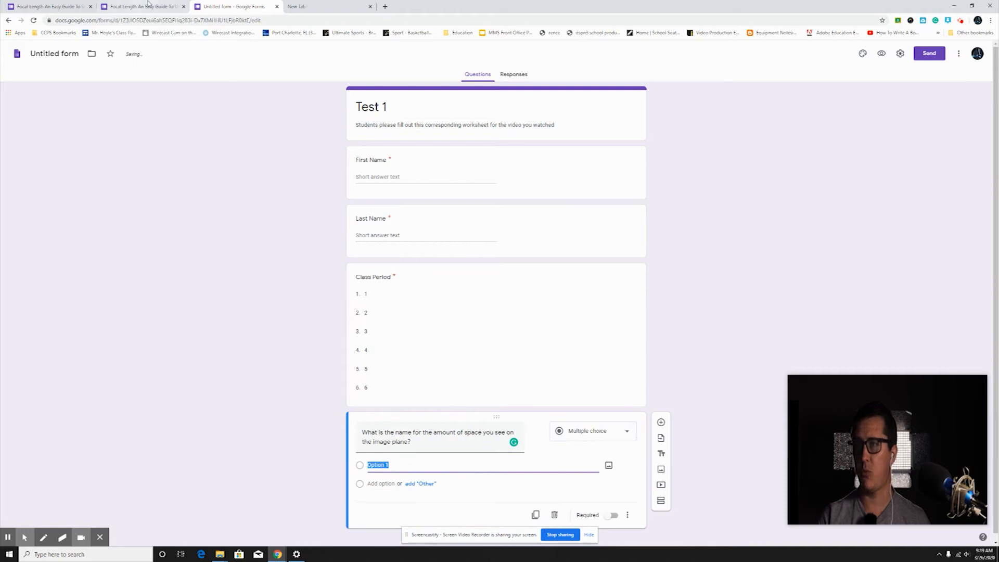
Step: Copy the answer options "Distance" and "Field Of View" from the Focal Length form into the image-plane question on Test 1
{"action": "left_click", "coordinate": [149, 5]}
{"action": "left_click", "coordinate": [49, 6]}
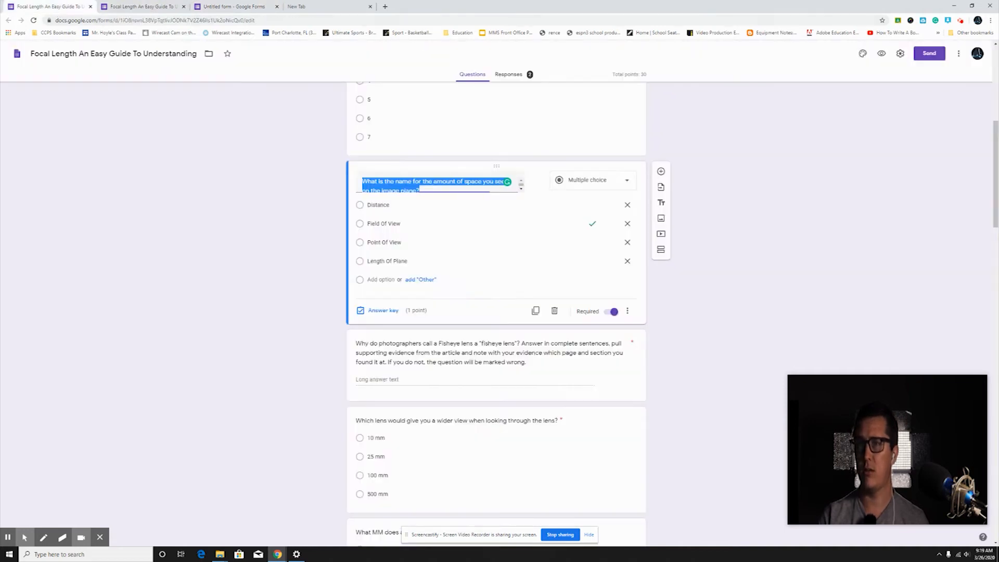
{"action": "left_click", "coordinate": [362, 204]}
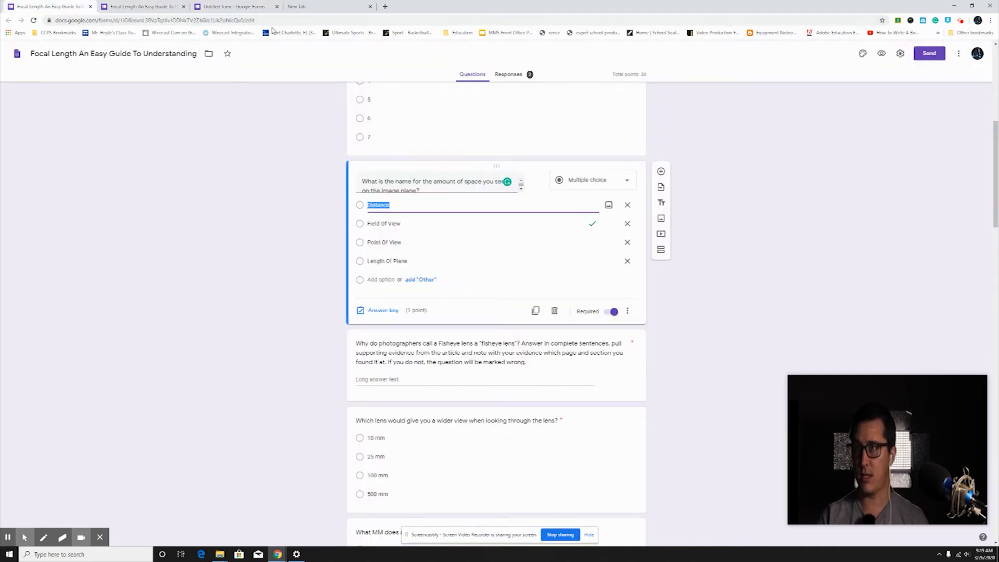
{"action": "left_click", "coordinate": [234, 6]}
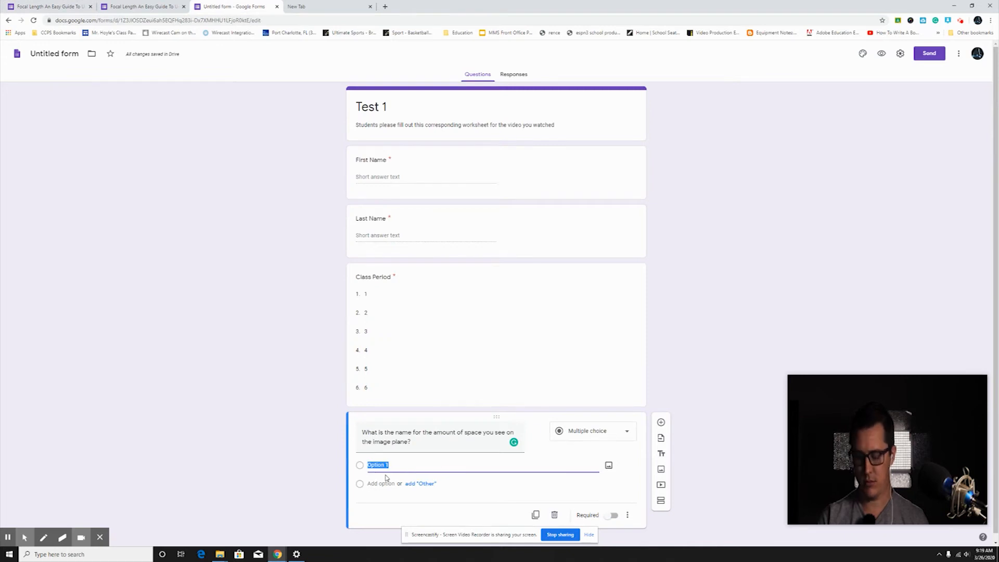
{"action": "left_click", "coordinate": [52, 6]}
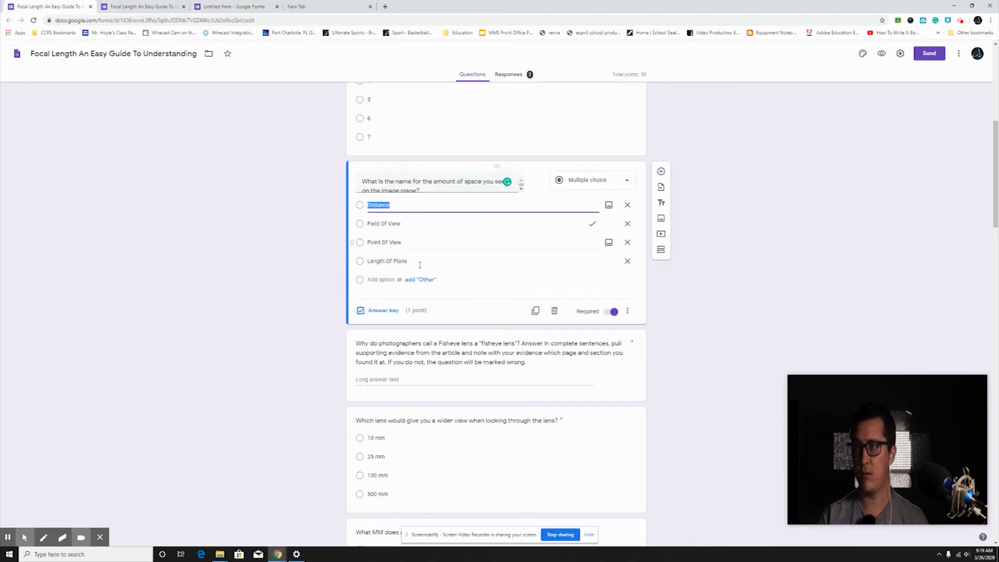
{"action": "left_click", "coordinate": [384, 224]}
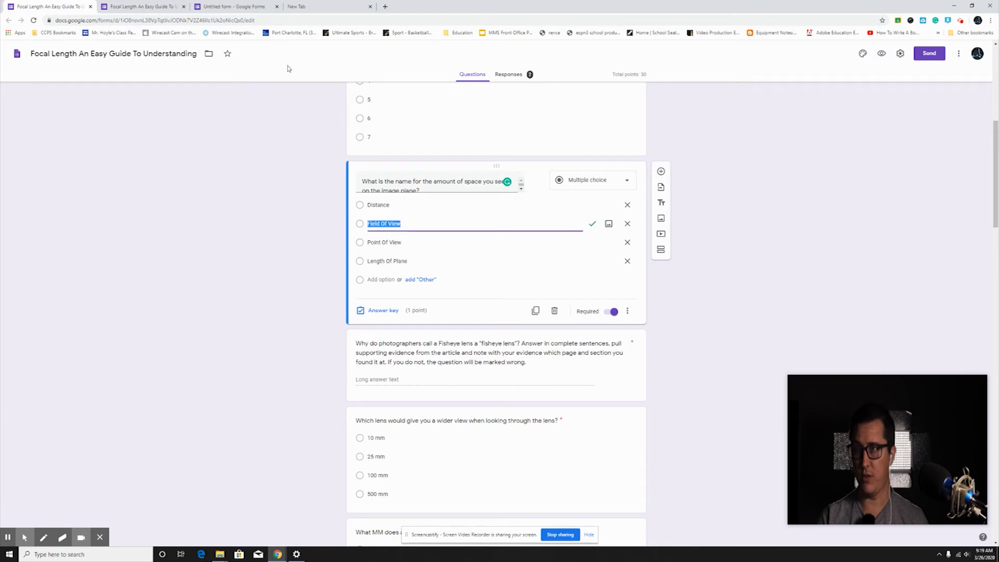
{"action": "left_click", "coordinate": [247, 7]}
{"action": "left_click", "coordinate": [390, 485]}
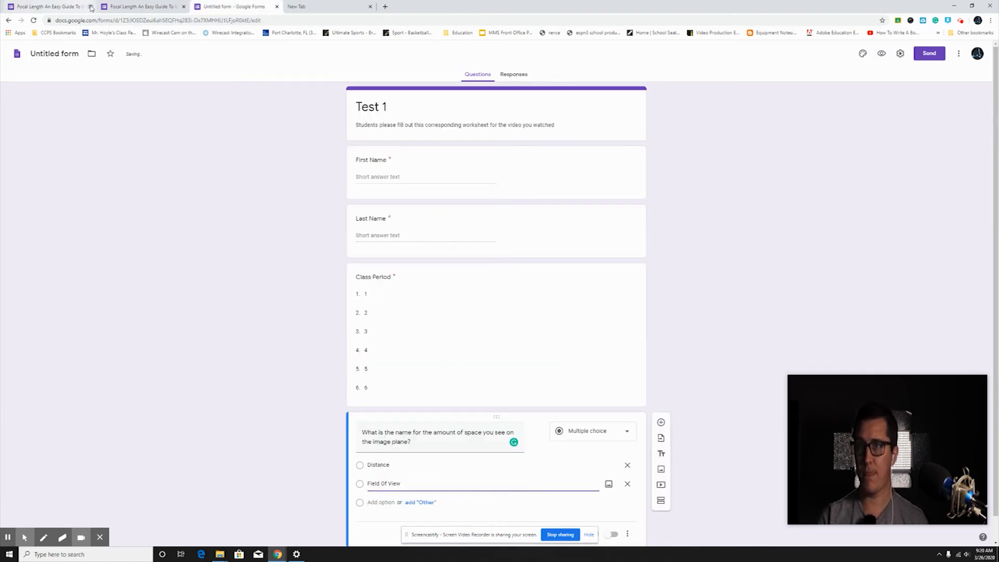
Step: Copy the options "Point Of View" and "Length Of Plane" from the Focal Length form into the image-plane question and make it required
{"action": "left_click", "coordinate": [65, 8]}
{"action": "left_click", "coordinate": [384, 239]}
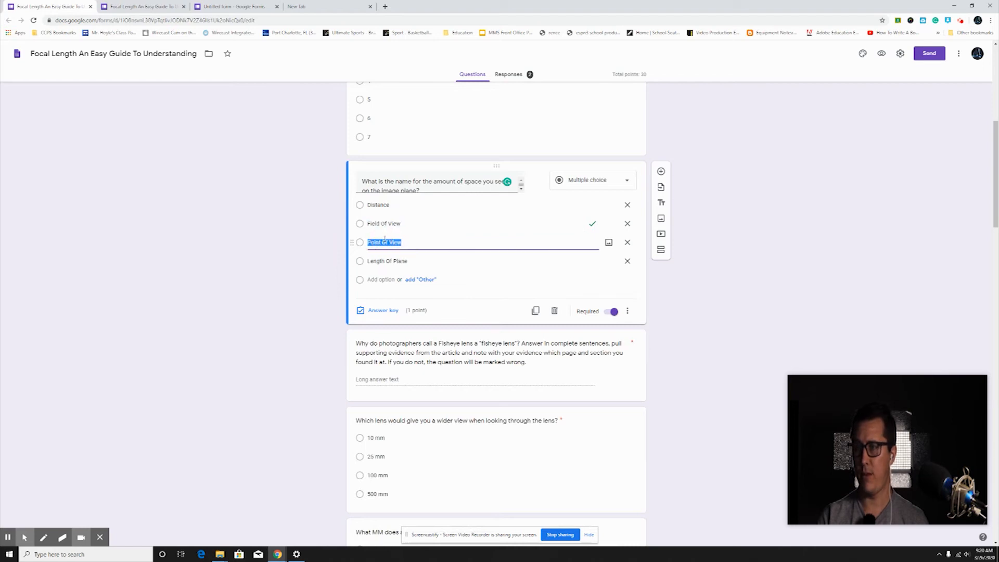
{"action": "left_click", "coordinate": [234, 6]}
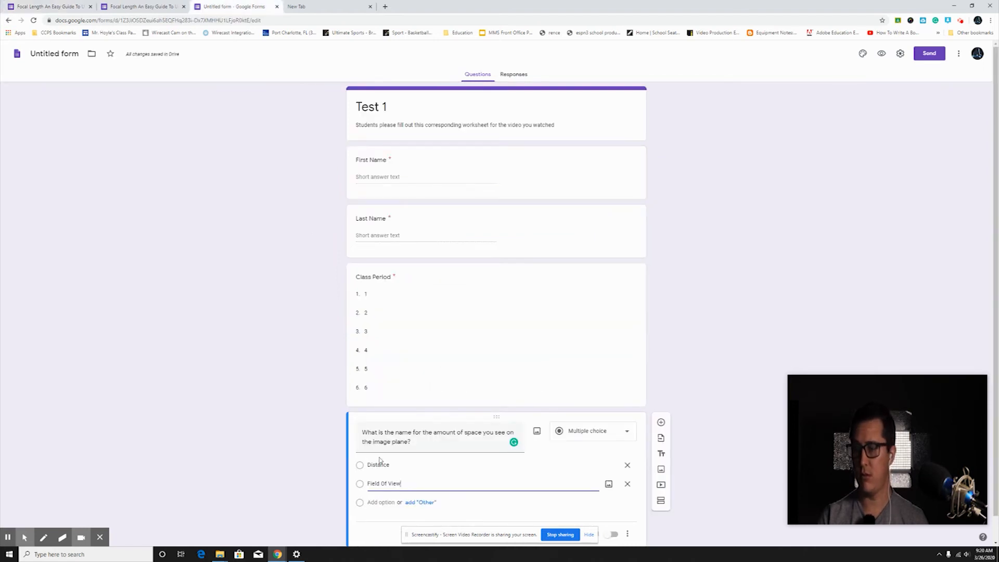
{"action": "left_click", "coordinate": [383, 504]}
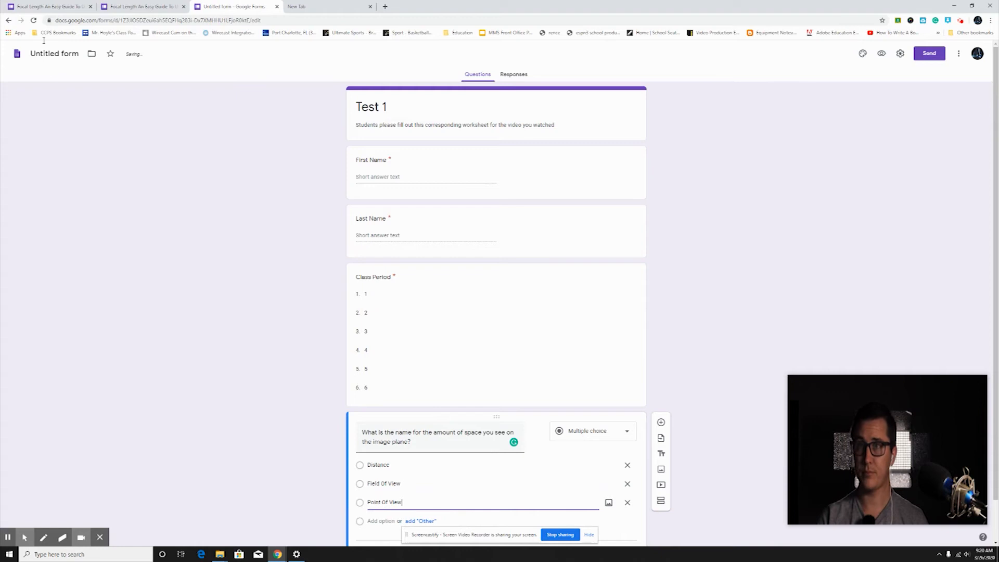
{"action": "left_click", "coordinate": [49, 6]}
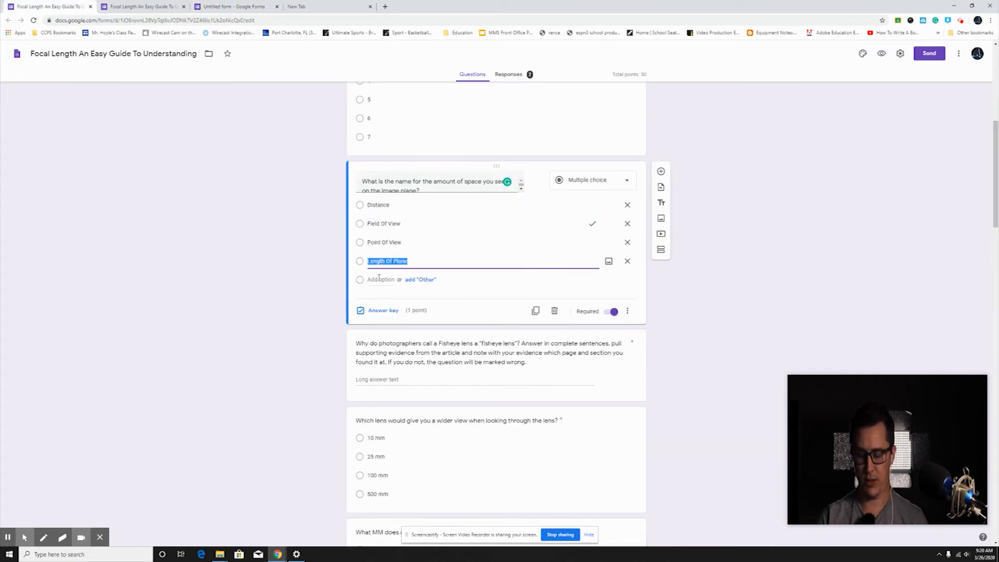
{"action": "left_click", "coordinate": [229, 5]}
{"action": "left_click", "coordinate": [386, 520]}
{"action": "type", "text": "Length Of Plane"}
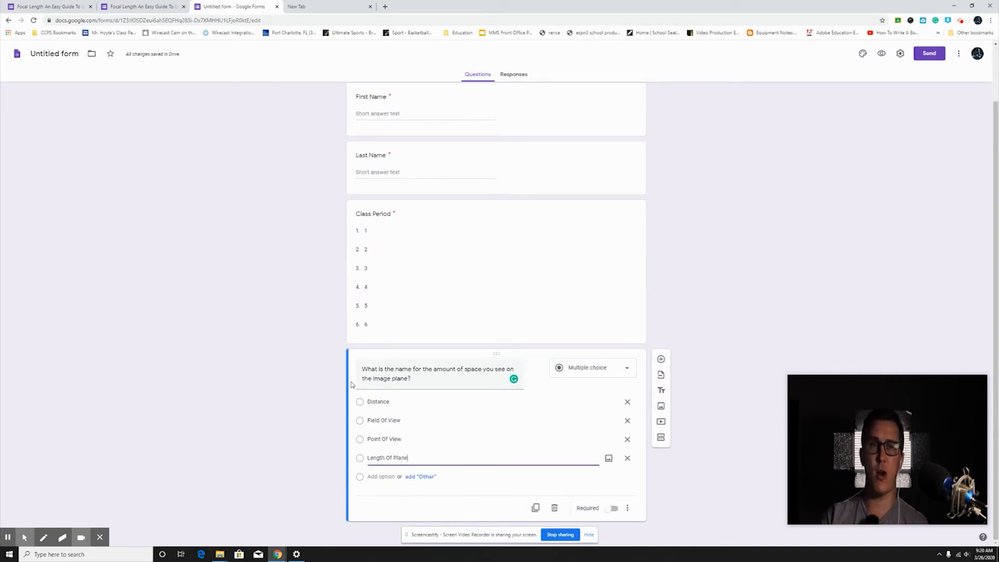
{"action": "left_click", "coordinate": [613, 509]}
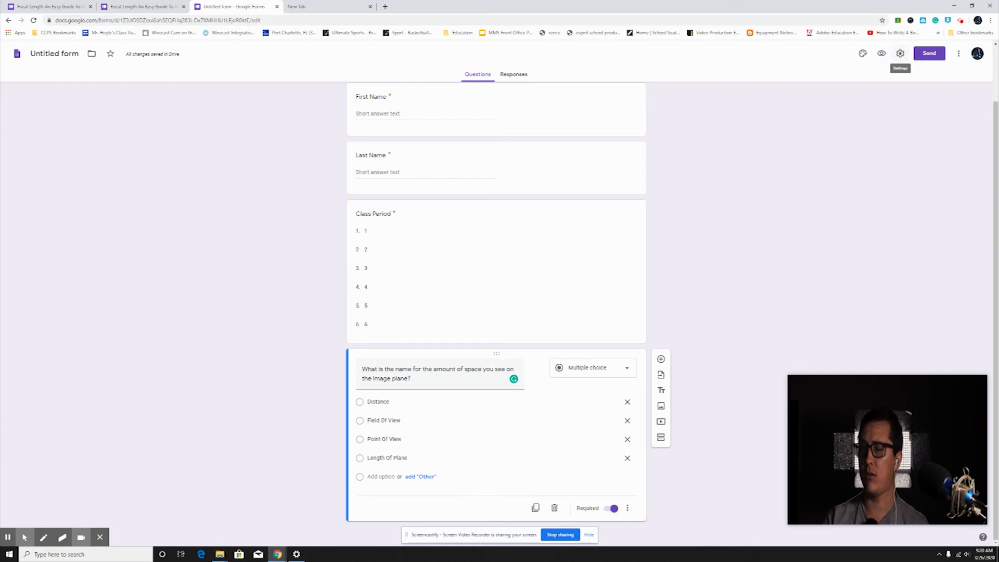
Step: In the form's general settings, enable collecting email addresses, limiting to 1 response, and editing after submit
{"action": "left_click", "coordinate": [900, 54]}
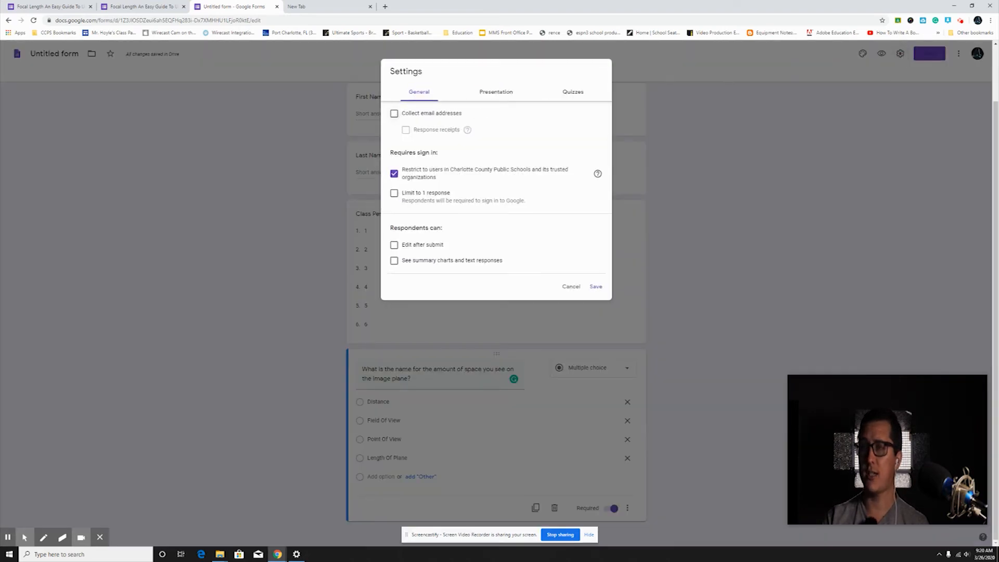
{"action": "left_click", "coordinate": [396, 116]}
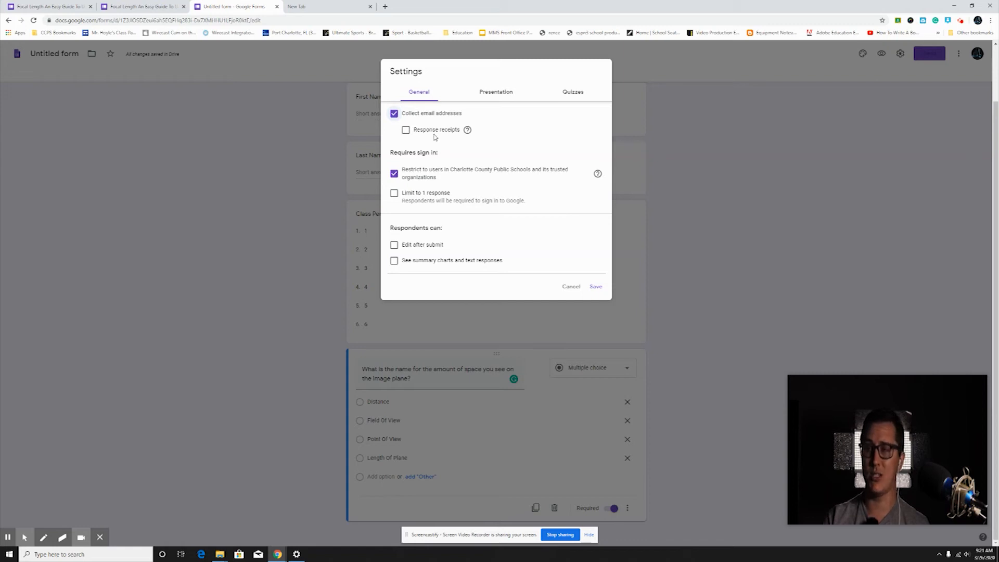
{"action": "left_click", "coordinate": [394, 193]}
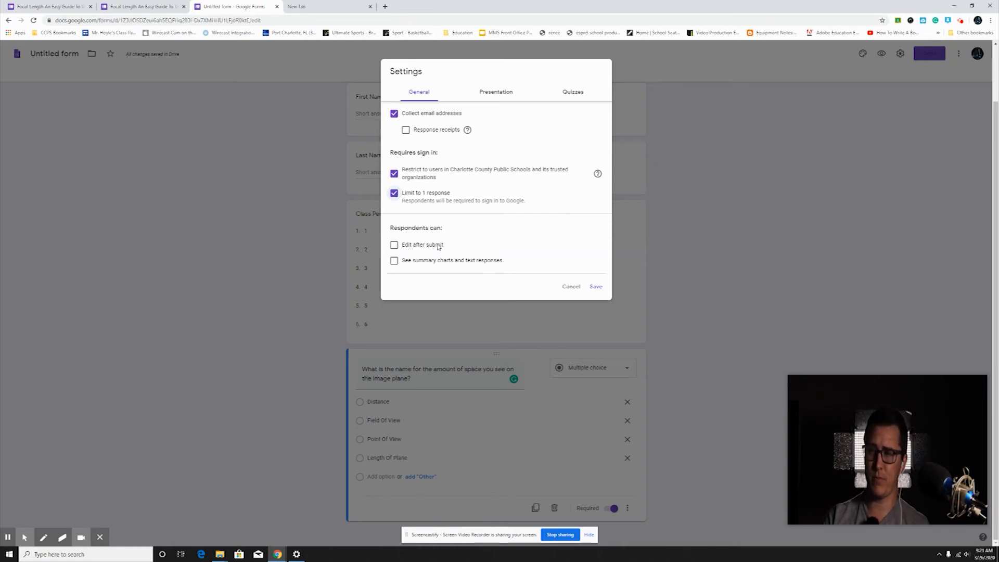
{"action": "left_click", "coordinate": [393, 248]}
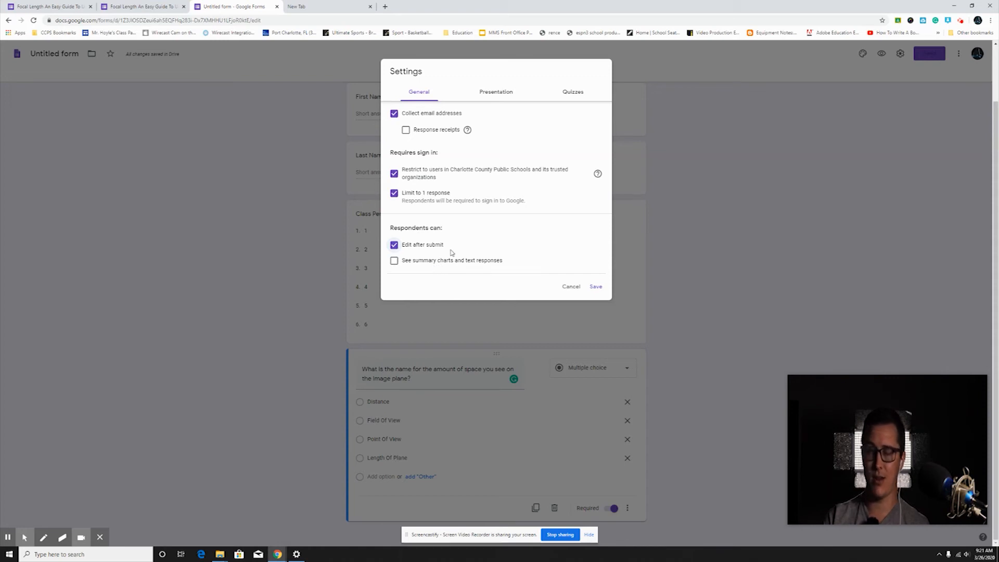
Step: Review the presentation settings, make the form a quiz with locked mode turned on, and save the settings
{"action": "left_click", "coordinate": [495, 91]}
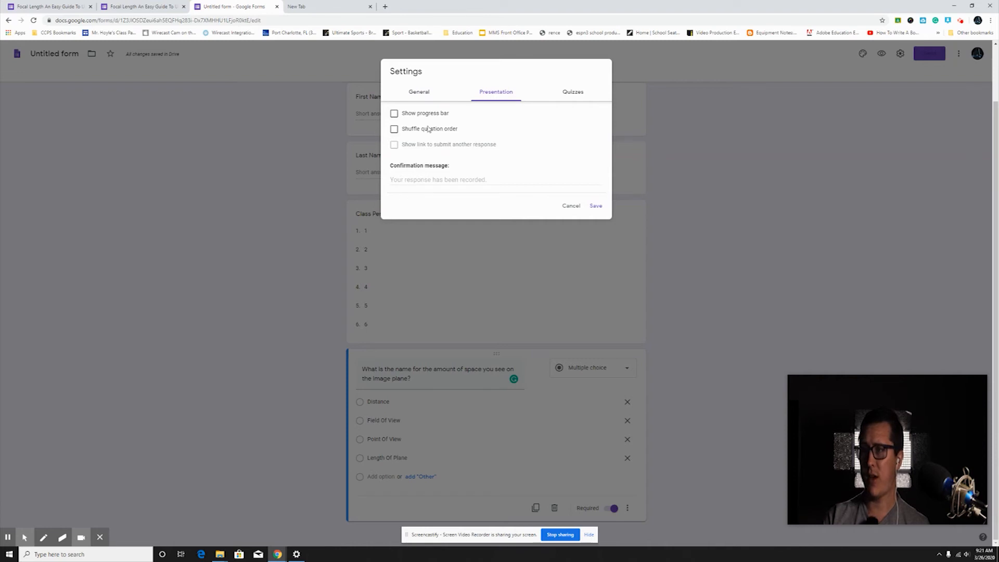
{"action": "left_click", "coordinate": [571, 89]}
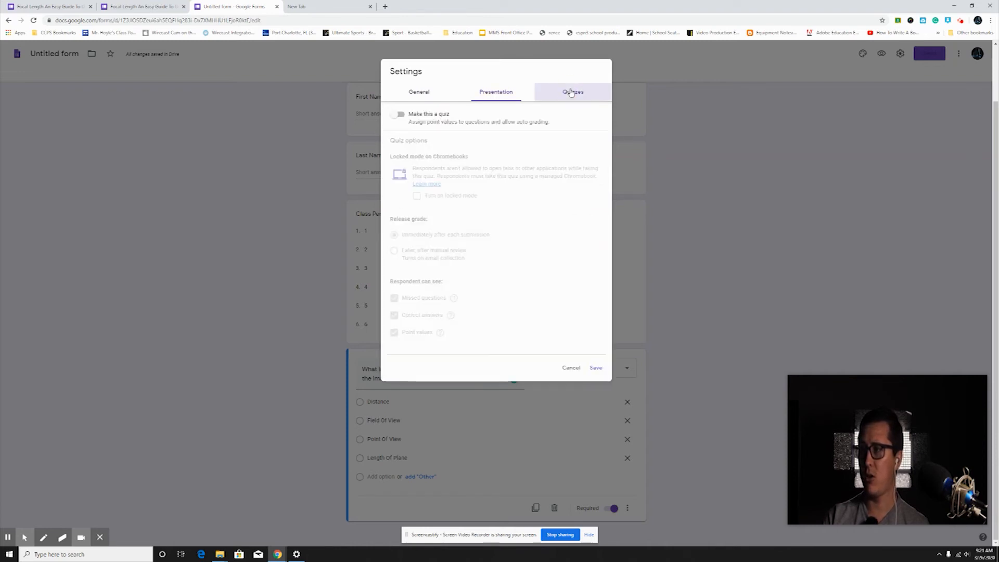
{"action": "left_click", "coordinate": [400, 117]}
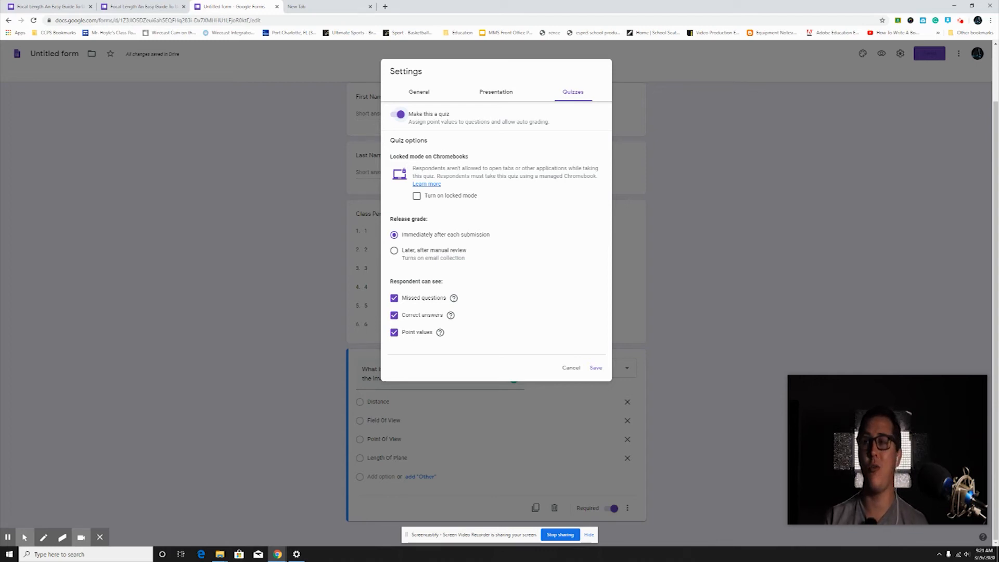
{"action": "left_click", "coordinate": [416, 195]}
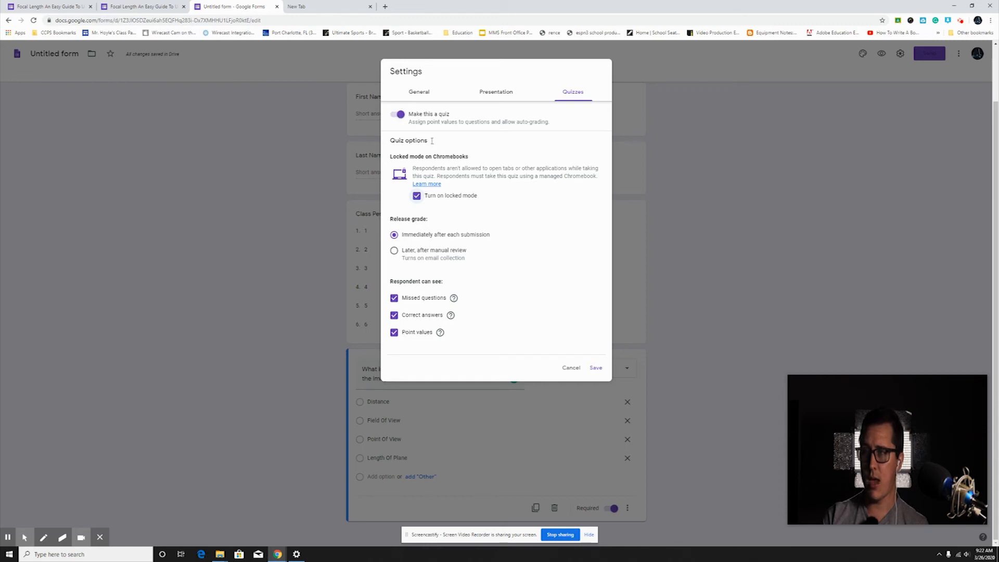
{"action": "left_click", "coordinate": [593, 368]}
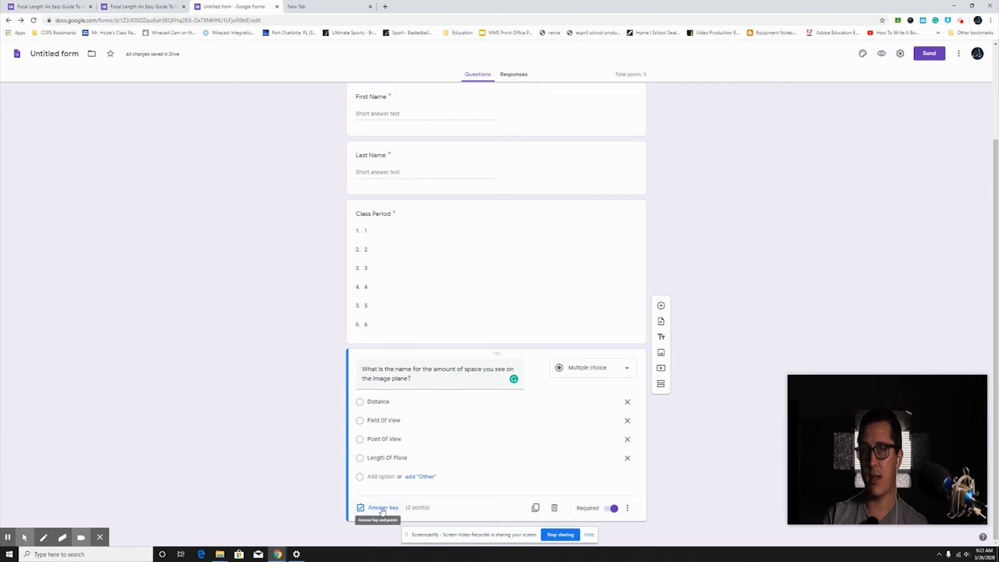
Step: Set the image-plane question's answer key to 1 point and mark all four options as correct, starting with Field Of View
{"action": "left_click", "coordinate": [381, 508]}
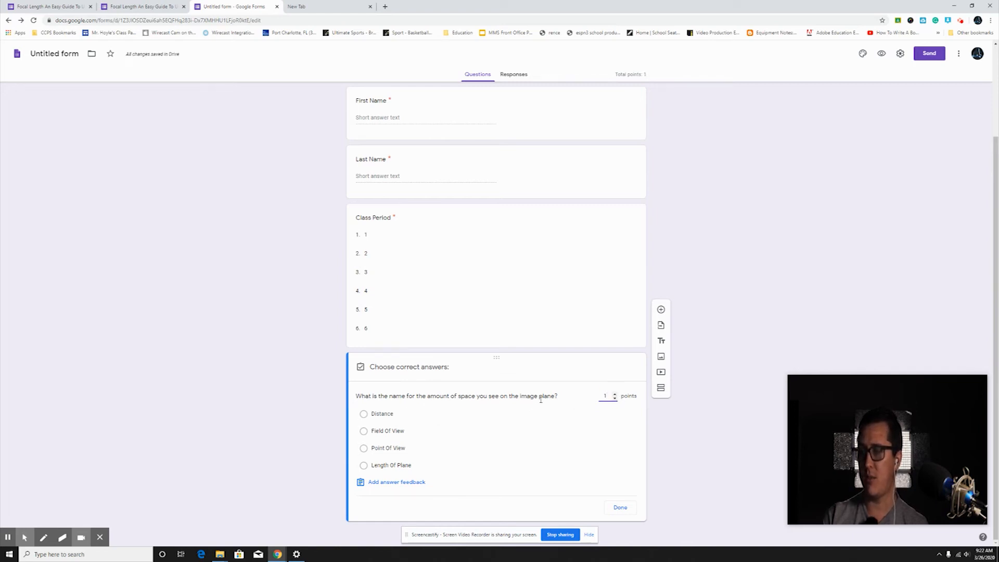
{"action": "left_click", "coordinate": [364, 431]}
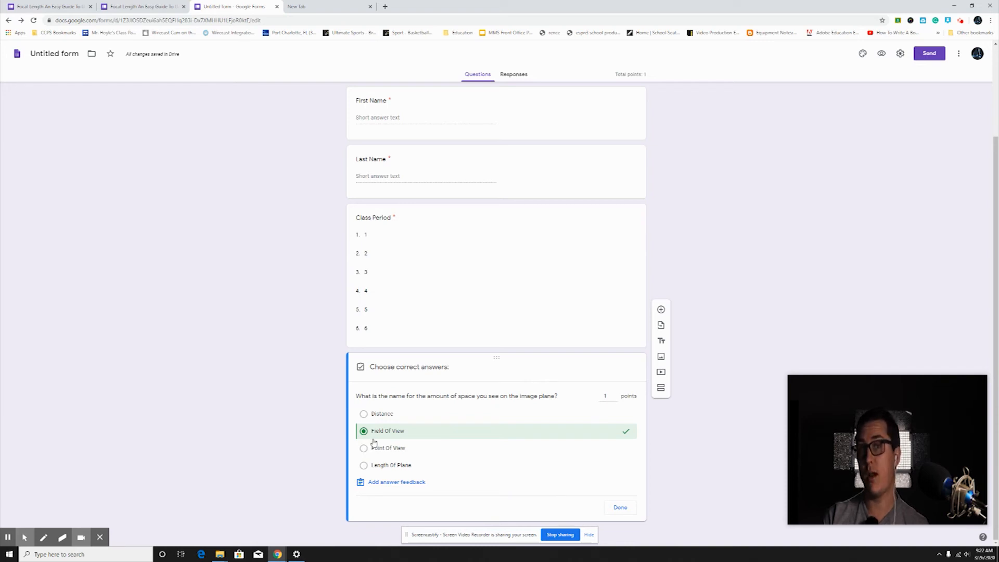
{"action": "left_click", "coordinate": [363, 448]}
{"action": "left_click", "coordinate": [363, 465]}
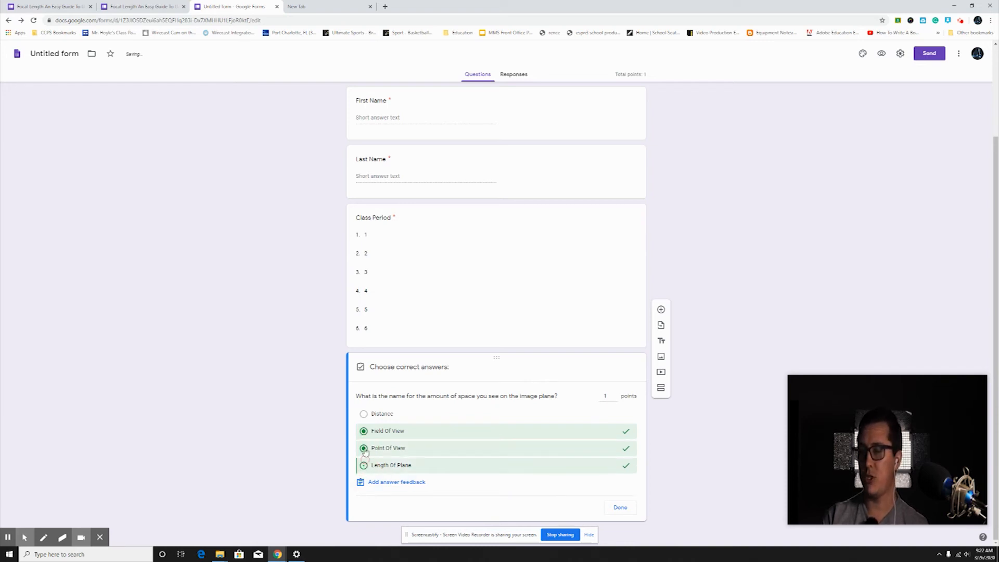
{"action": "left_click", "coordinate": [363, 414]}
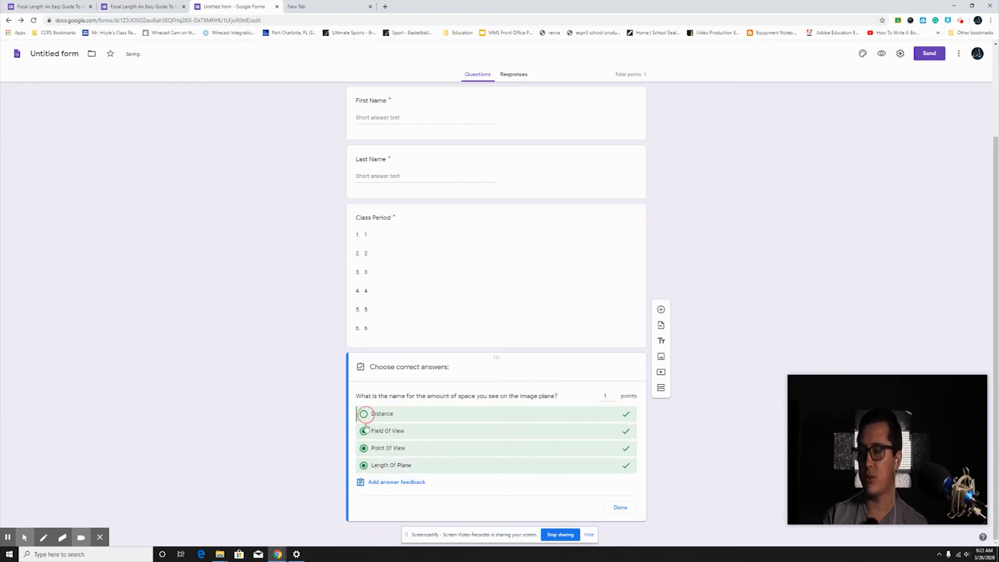
Step: Unmark Length Of Plane, Point Of View and Distance as correct answers, keeping Field Of View, and finish the answer key
{"action": "left_click", "coordinate": [363, 465]}
{"action": "left_click", "coordinate": [364, 448]}
{"action": "left_click", "coordinate": [363, 414]}
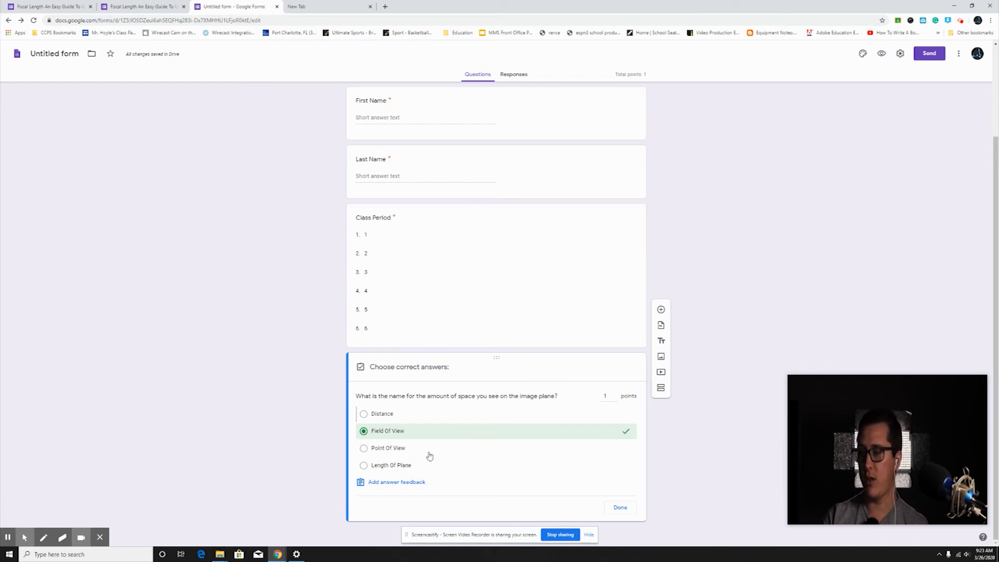
{"action": "left_click", "coordinate": [620, 507]}
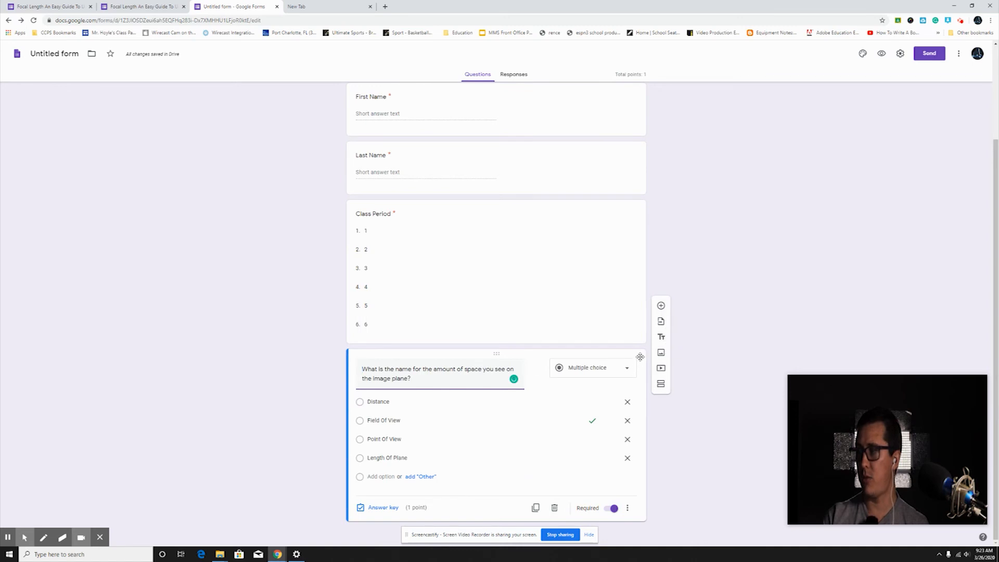
Step: View the source choices for inserting an image and a YouTube video, closing each without adding anything
{"action": "left_click", "coordinate": [661, 352]}
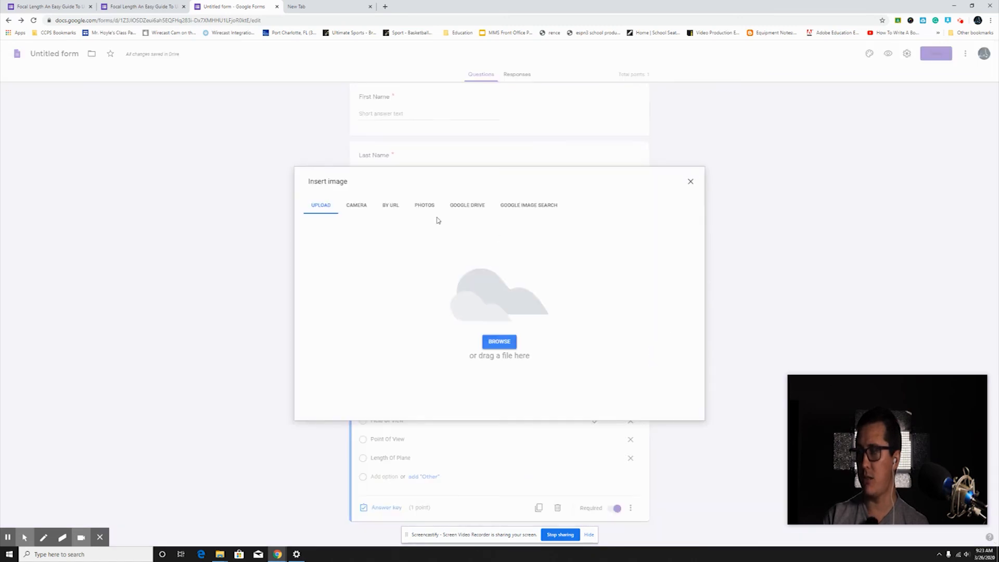
{"action": "left_click", "coordinate": [690, 182]}
{"action": "left_click", "coordinate": [662, 367]}
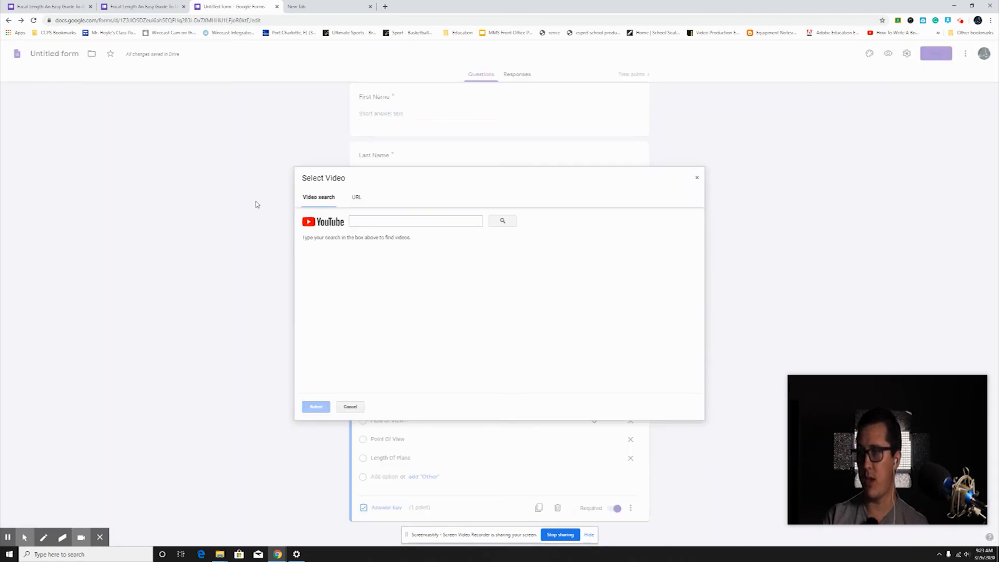
{"action": "left_click", "coordinate": [696, 178]}
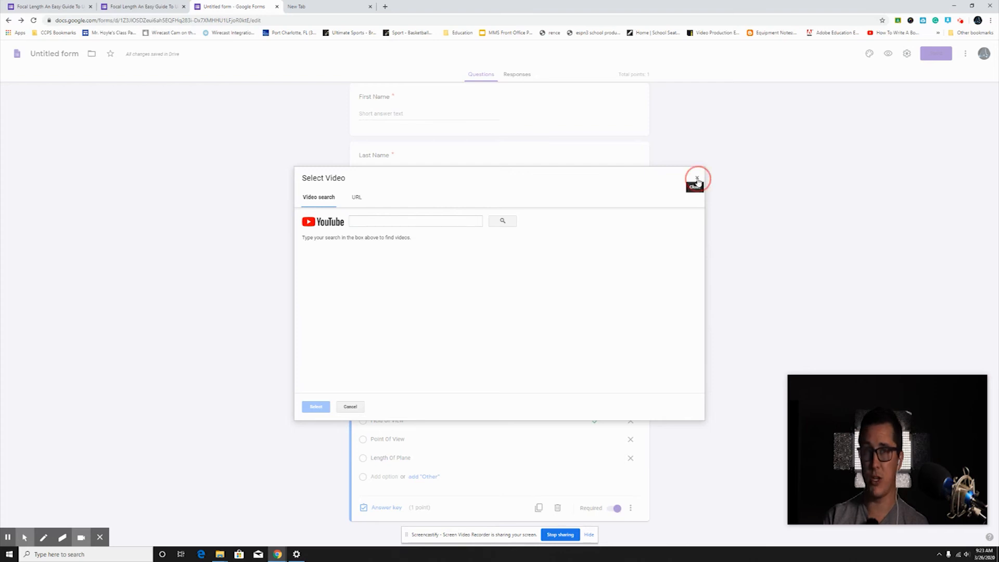
Step: Add a new section below the image-plane question and look through its section actions and the navigation choices after section 1
{"action": "left_click", "coordinate": [661, 384]}
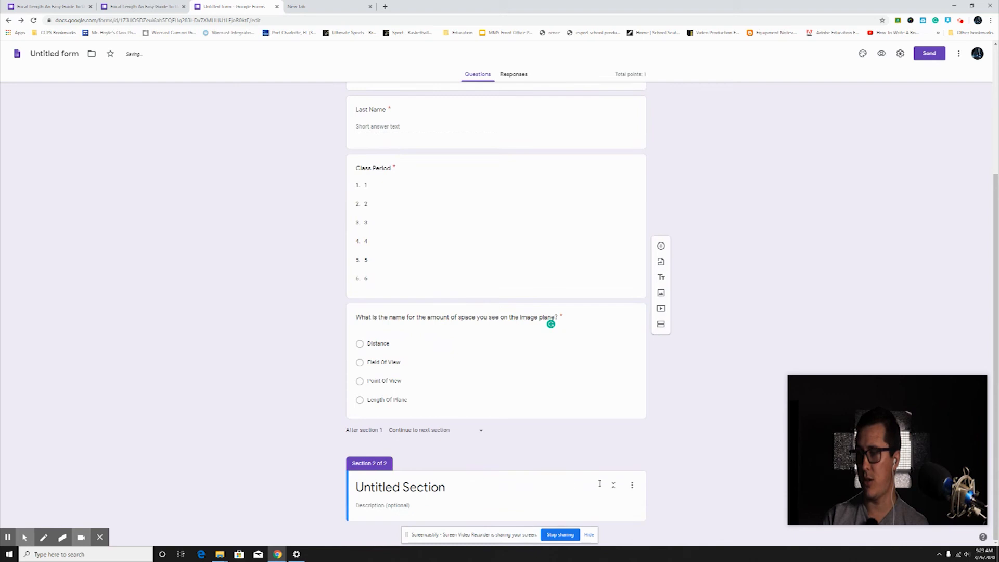
{"action": "left_click", "coordinate": [632, 485]}
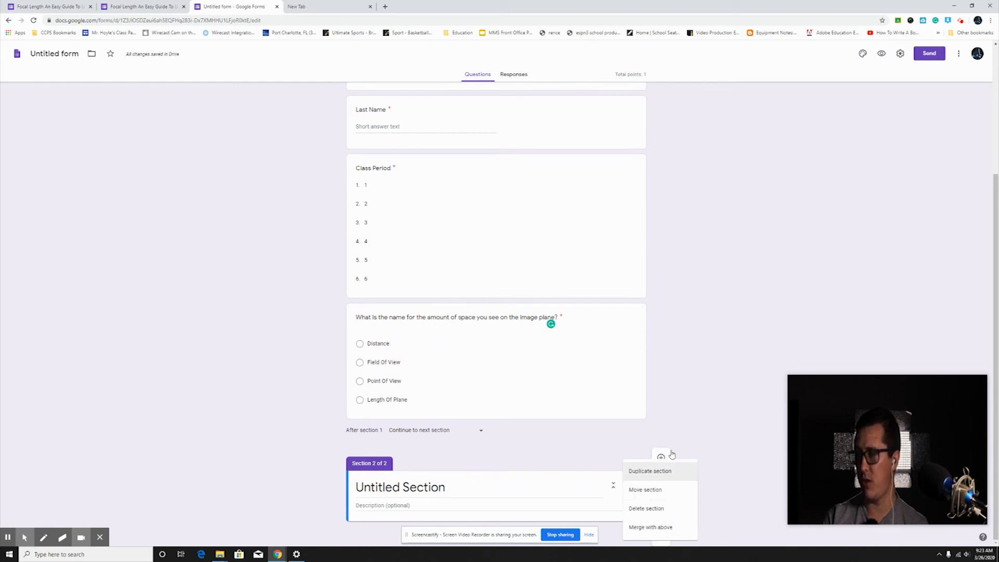
{"action": "left_click", "coordinate": [726, 448]}
{"action": "left_click", "coordinate": [613, 486]}
{"action": "left_click", "coordinate": [614, 486]}
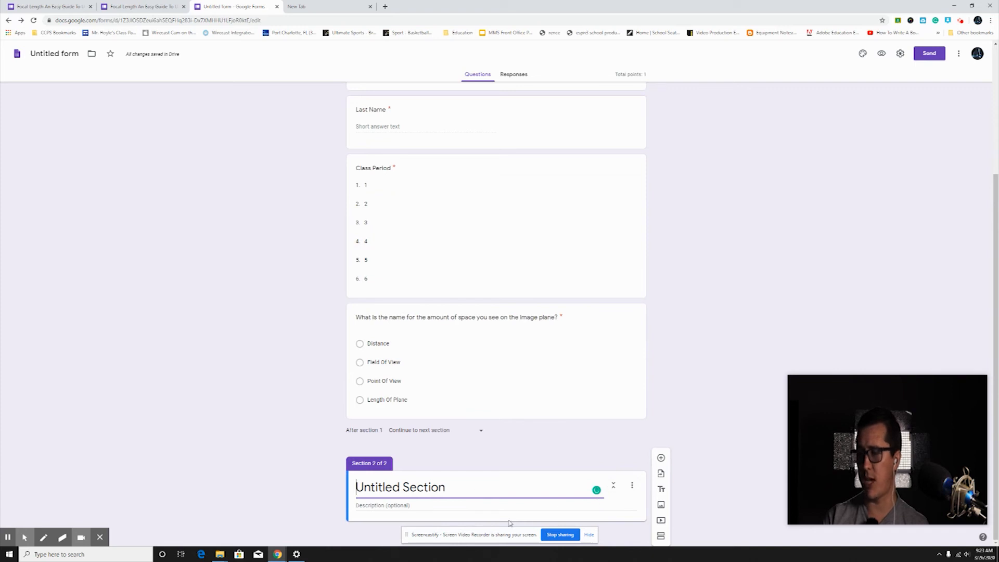
{"action": "left_click", "coordinate": [429, 434]}
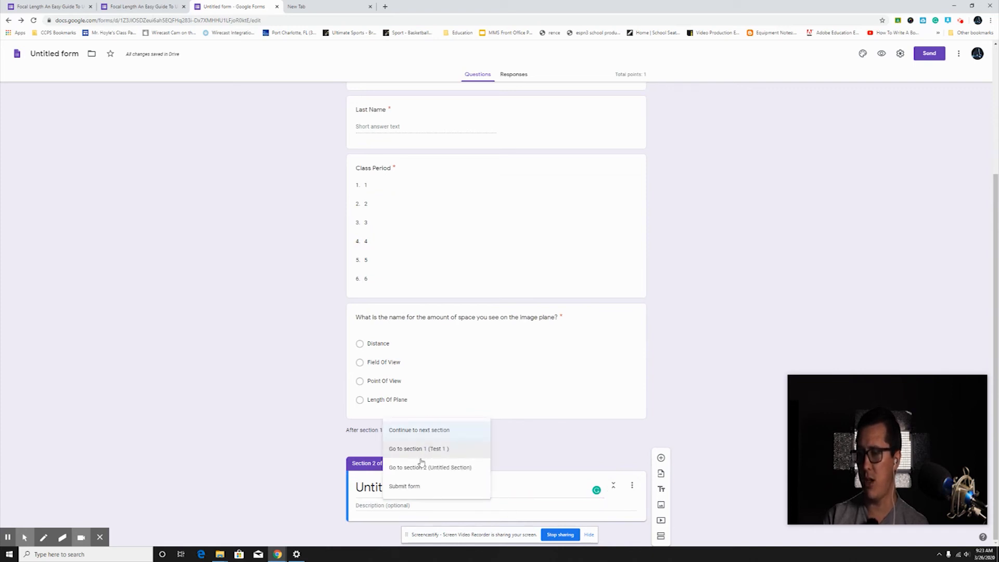
{"action": "left_click", "coordinate": [521, 454]}
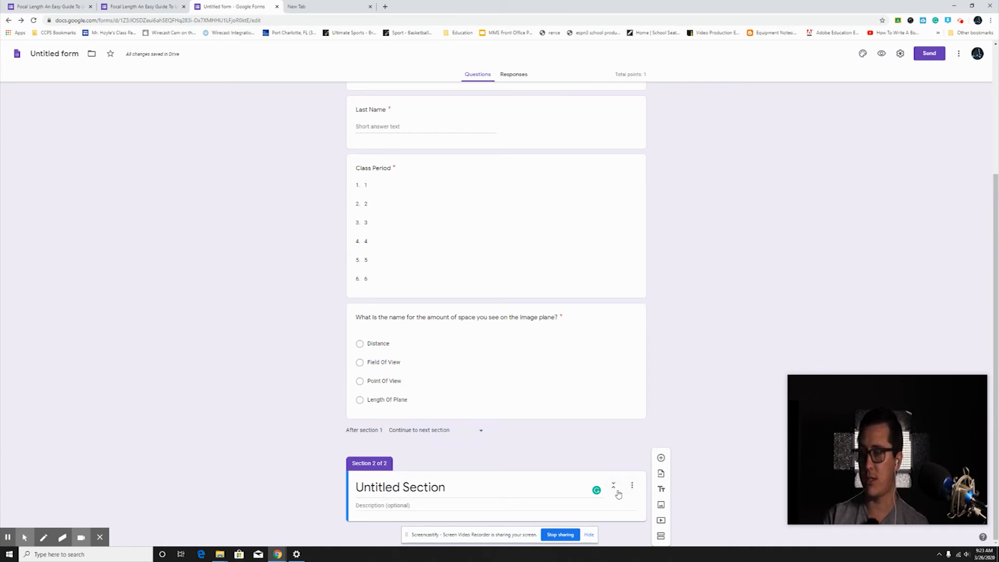
Step: Delete the untitled section 2 below the image-plane question
{"action": "left_click", "coordinate": [631, 484]}
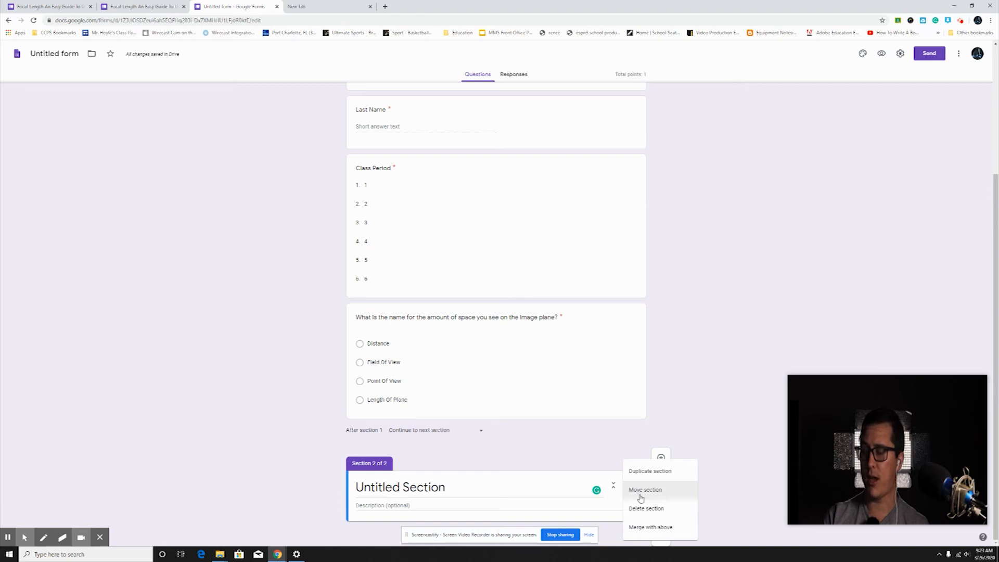
{"action": "left_click", "coordinate": [645, 509]}
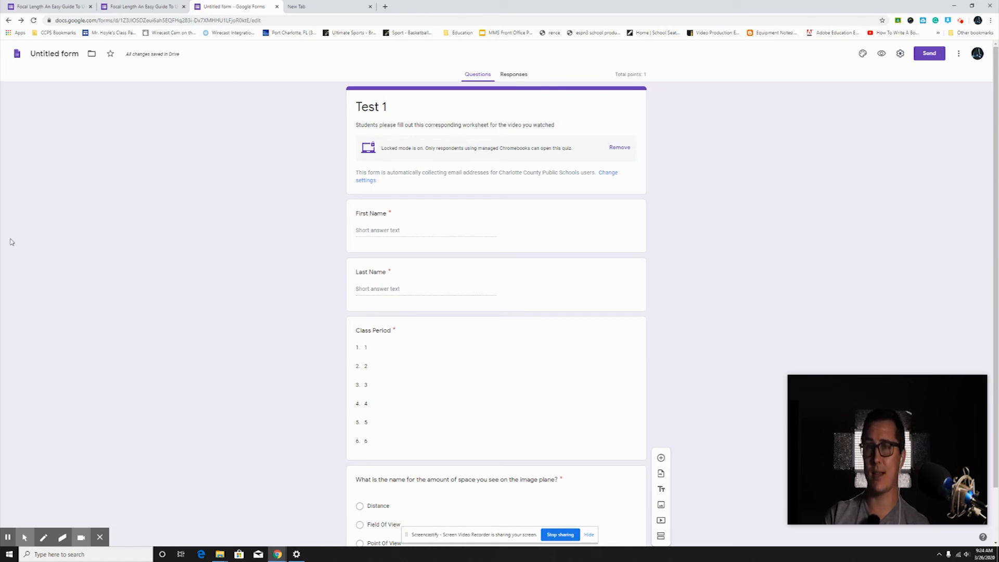
Step: Switch to the original Focal Length An Easy Guide To Understanding form and open its responses summary
{"action": "left_click", "coordinate": [123, 7]}
{"action": "left_click", "coordinate": [50, 8]}
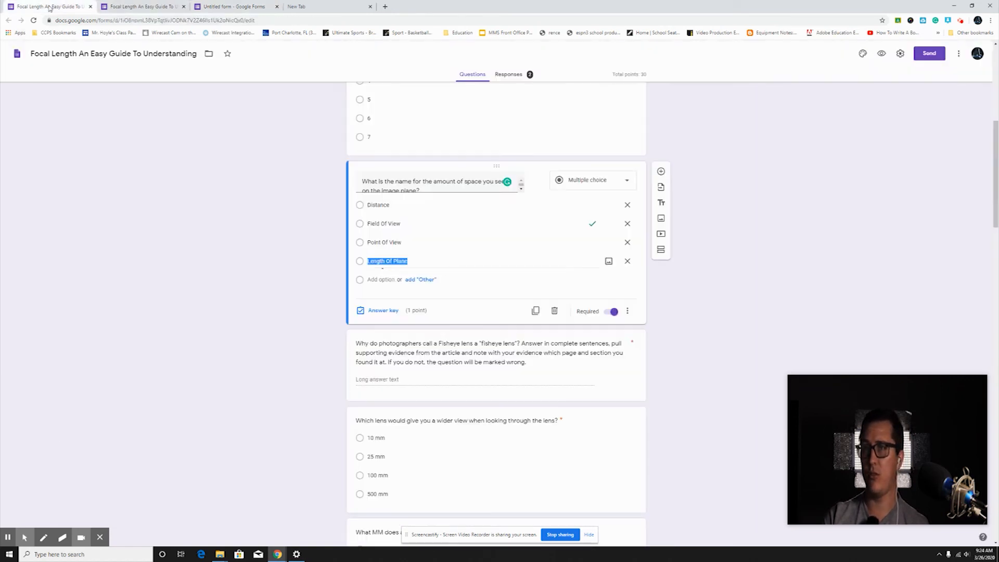
{"action": "scroll", "coordinate": [234, 400], "scroll_direction": "up", "scroll_amount": 7}
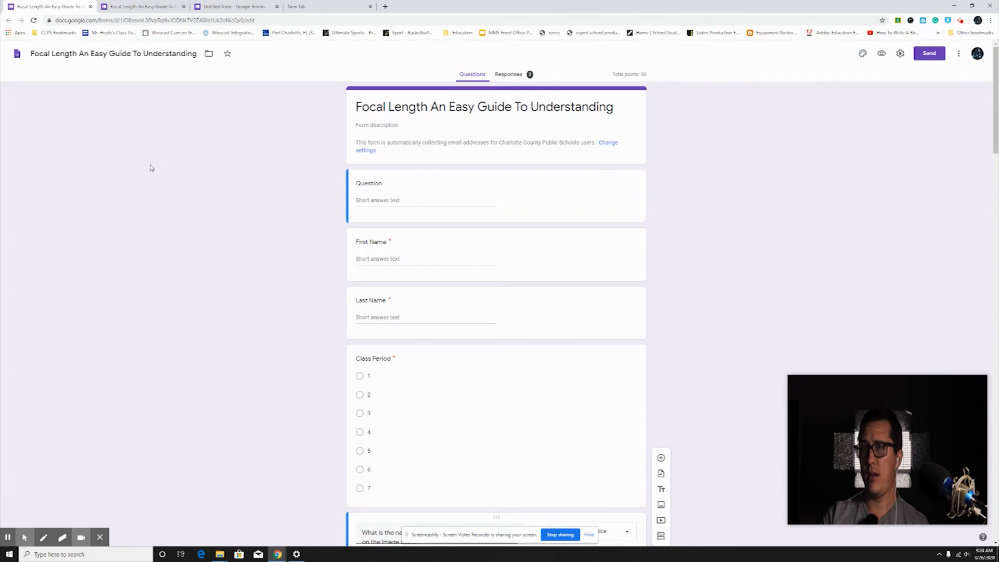
{"action": "left_click", "coordinate": [515, 78]}
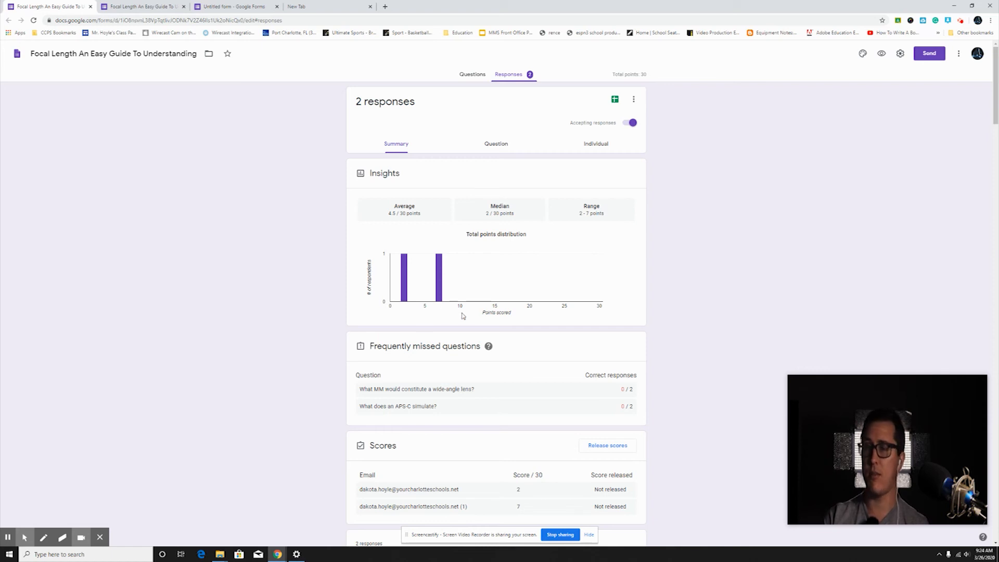
Step: Examine the response summary's insights, frequently missed questions, scores and the answer charts for each question
{"action": "scroll", "coordinate": [464, 316], "scroll_direction": "down", "scroll_amount": 2}
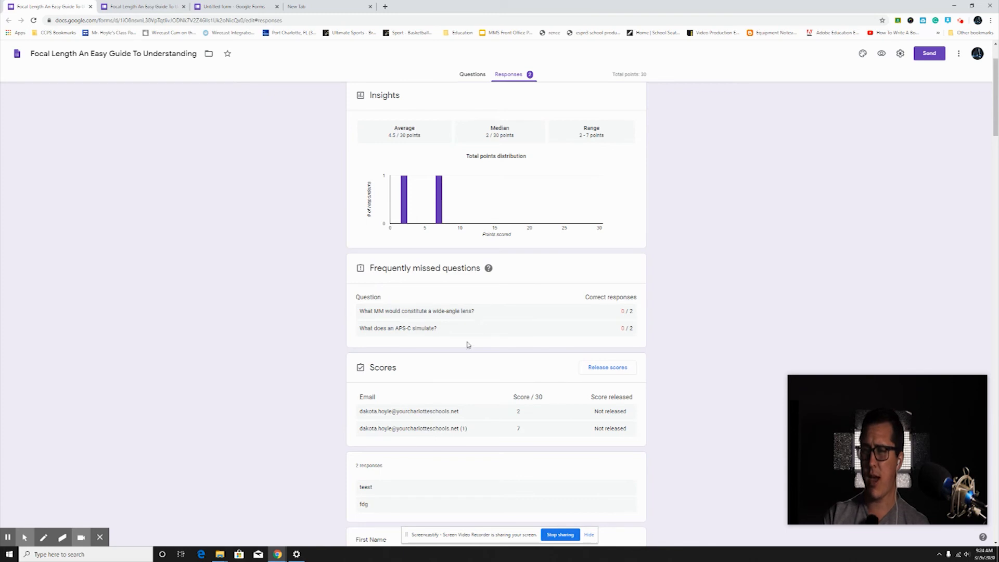
{"action": "scroll", "coordinate": [460, 349], "scroll_direction": "down", "scroll_amount": 2}
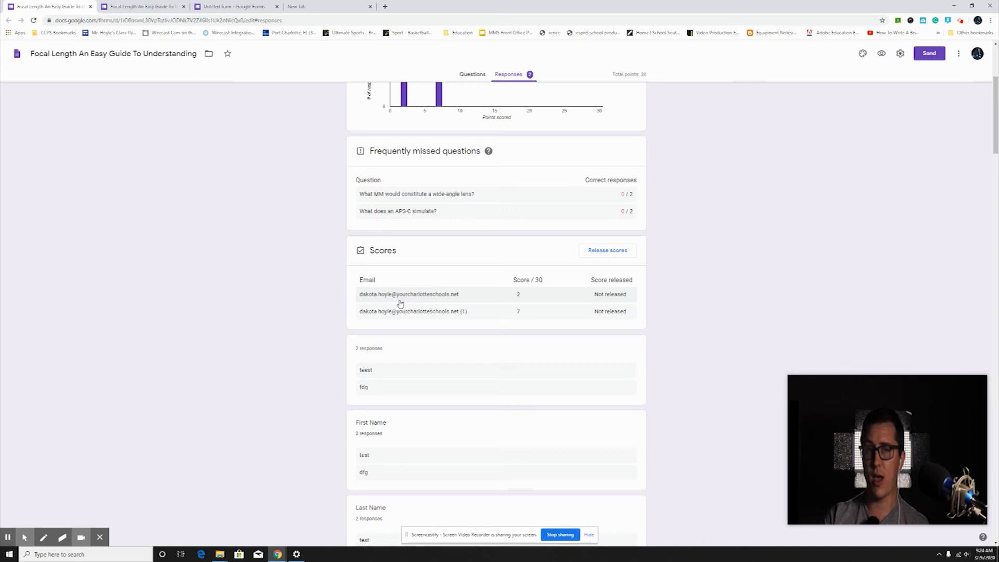
{"action": "scroll", "coordinate": [400, 303], "scroll_direction": "down", "scroll_amount": 3}
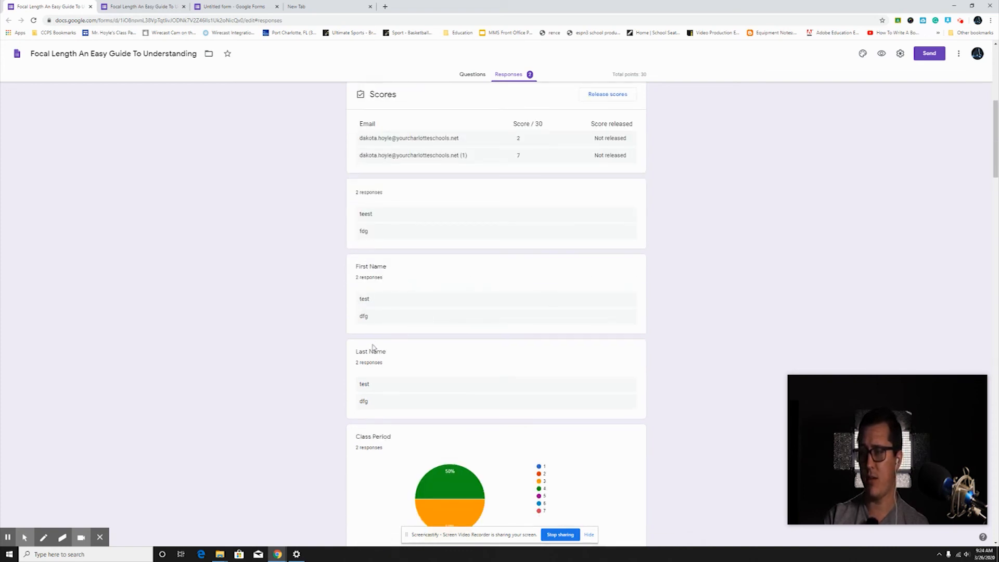
{"action": "scroll", "coordinate": [410, 356], "scroll_direction": "down", "scroll_amount": 4}
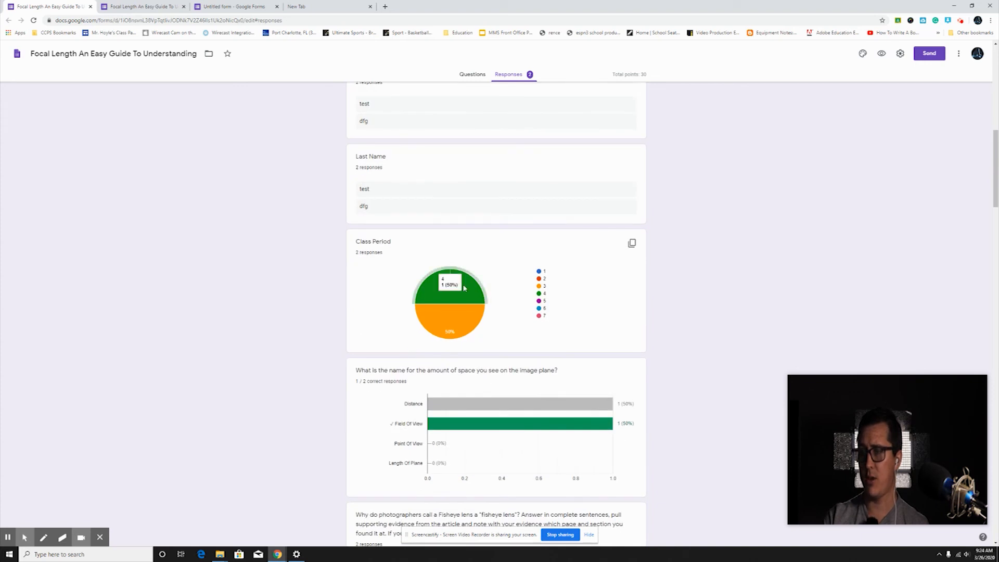
{"action": "scroll", "coordinate": [429, 373], "scroll_direction": "down", "scroll_amount": 2}
{"action": "scroll", "coordinate": [429, 374], "scroll_direction": "down", "scroll_amount": 1}
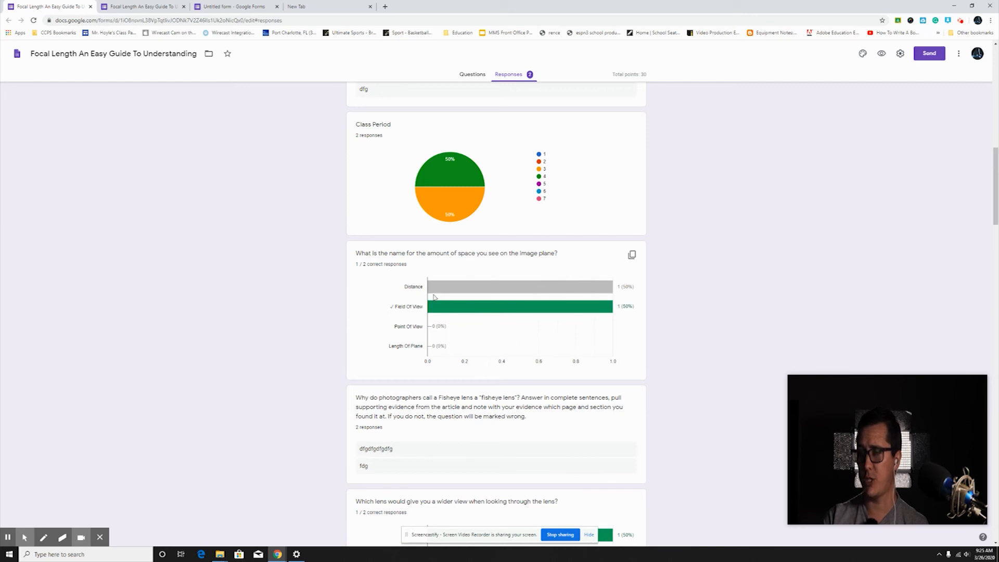
{"action": "scroll", "coordinate": [414, 351], "scroll_direction": "down", "scroll_amount": 1}
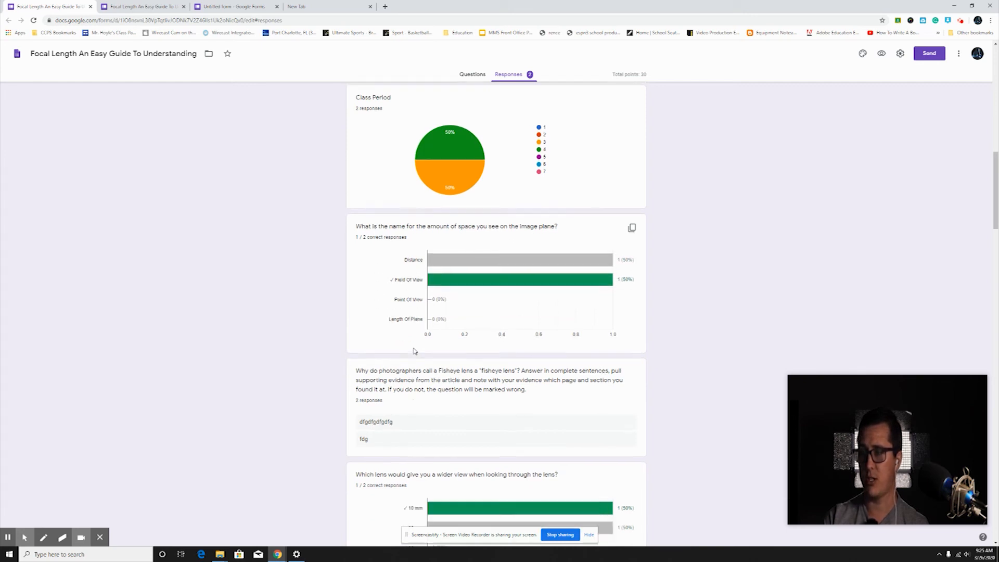
{"action": "scroll", "coordinate": [415, 351], "scroll_direction": "down", "scroll_amount": 2}
{"action": "scroll", "coordinate": [411, 329], "scroll_direction": "down", "scroll_amount": 4}
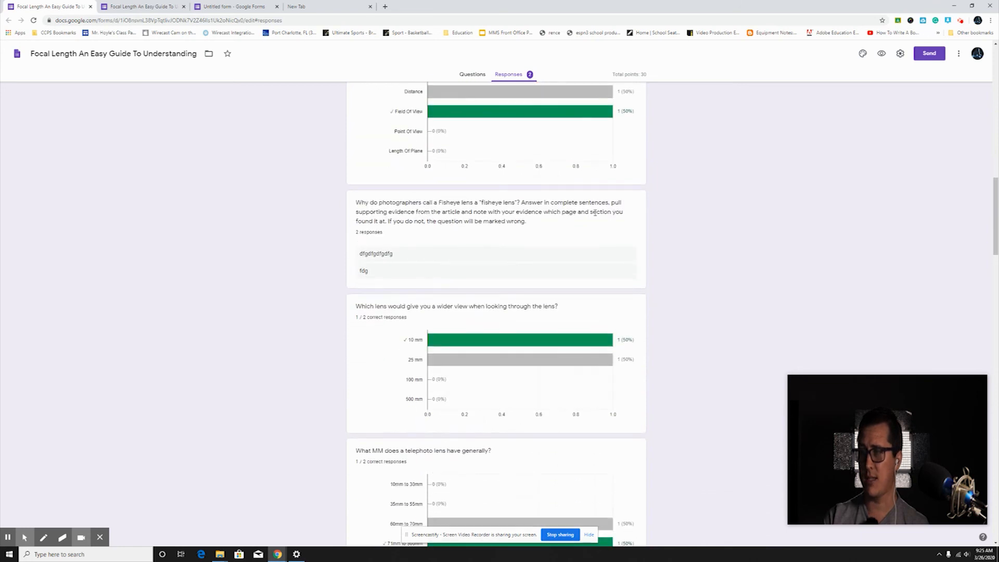
{"action": "left_click", "coordinate": [554, 258]}
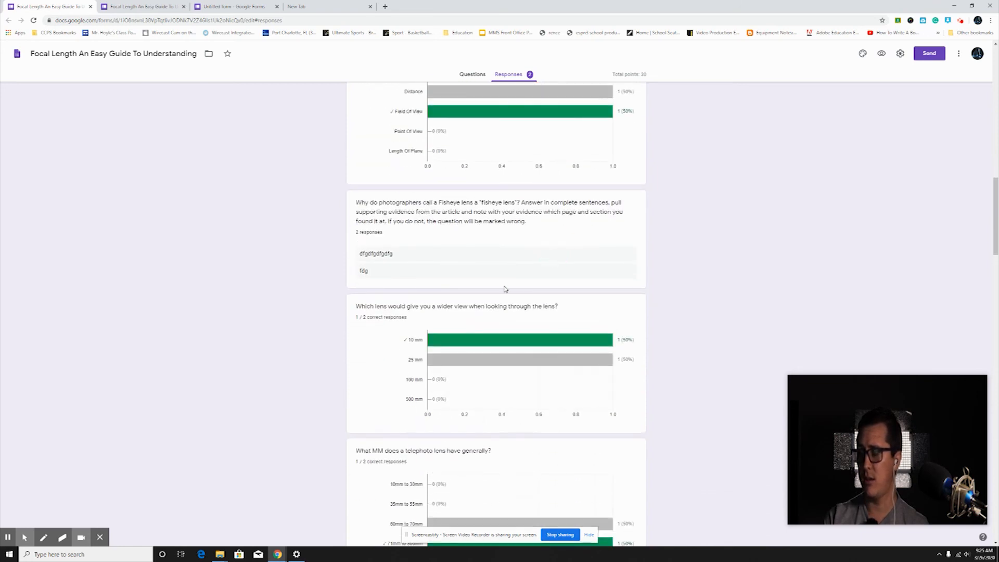
{"action": "scroll", "coordinate": [502, 290], "scroll_direction": "down", "scroll_amount": 12}
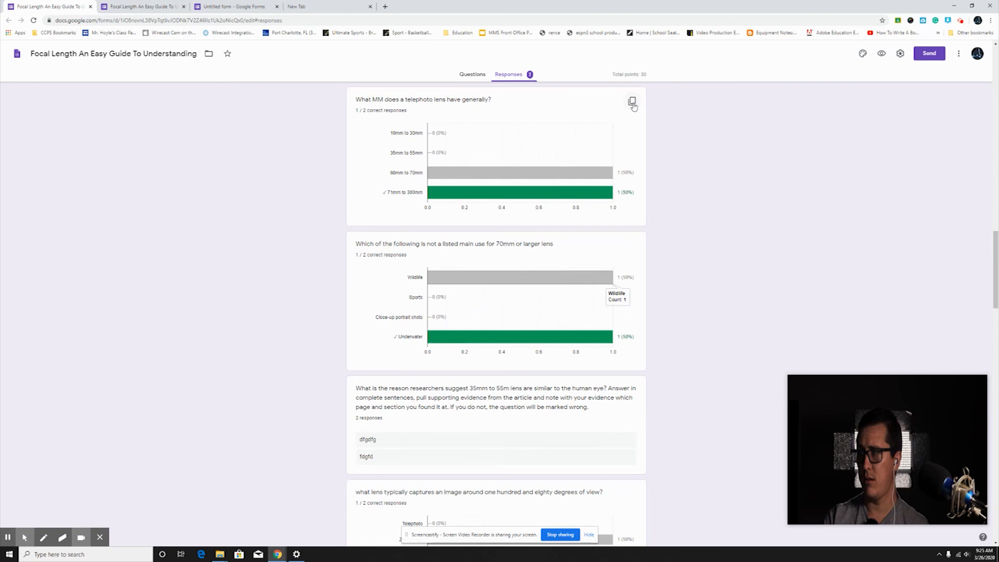
{"action": "scroll", "coordinate": [567, 261], "scroll_direction": "down", "scroll_amount": 4}
{"action": "scroll", "coordinate": [566, 261], "scroll_direction": "down", "scroll_amount": 20}
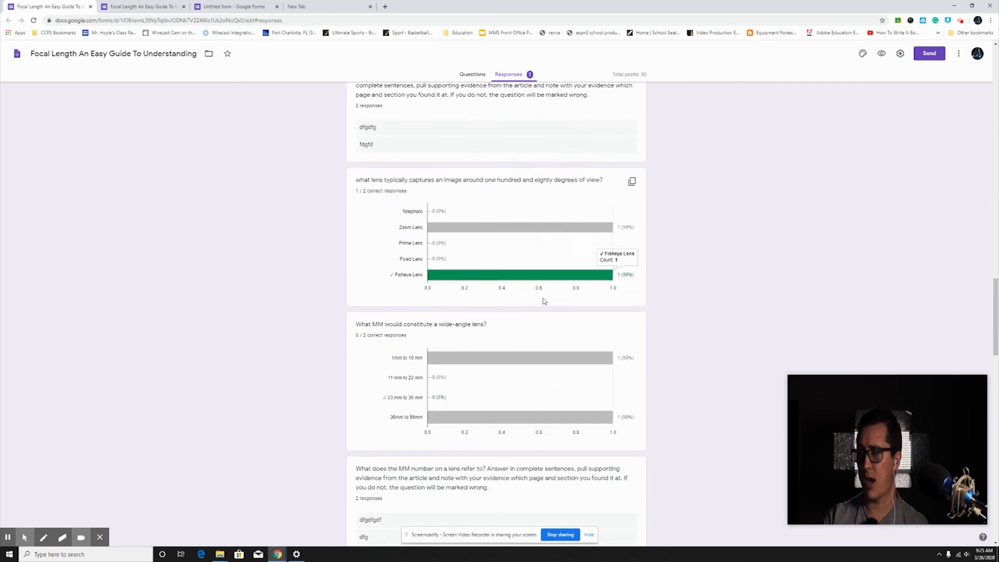
{"action": "scroll", "coordinate": [540, 304], "scroll_direction": "down", "scroll_amount": 20}
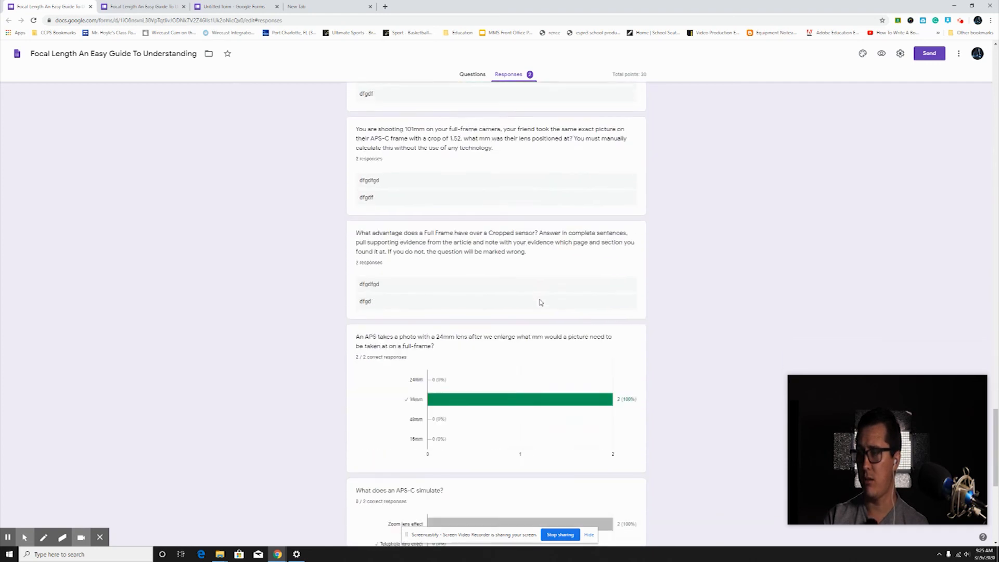
{"action": "scroll", "coordinate": [660, 394], "scroll_direction": "up", "scroll_amount": 20}
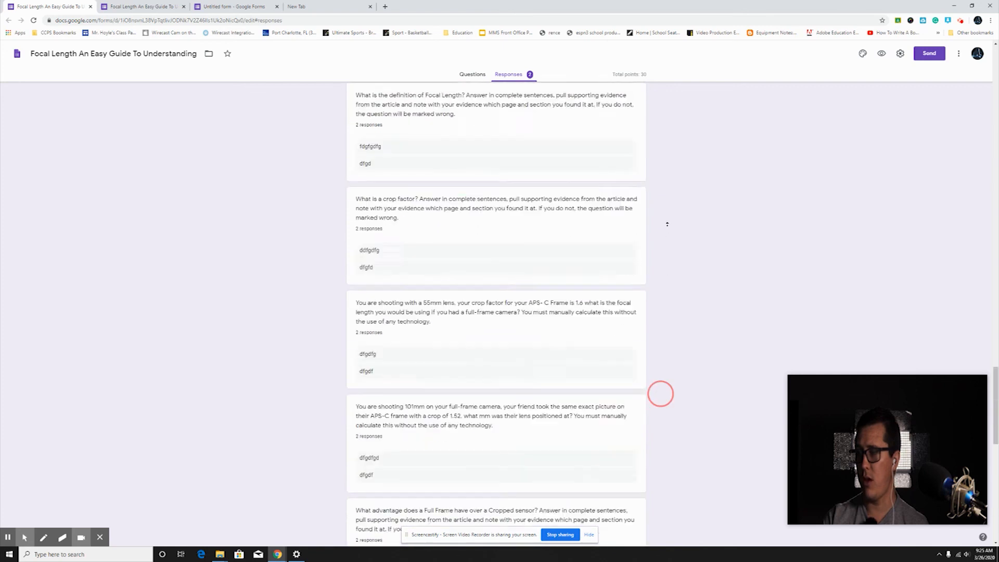
Step: View the responses by question, check who gave each Question 1 answer, and advance to the image-plane question
{"action": "left_click", "coordinate": [489, 151]}
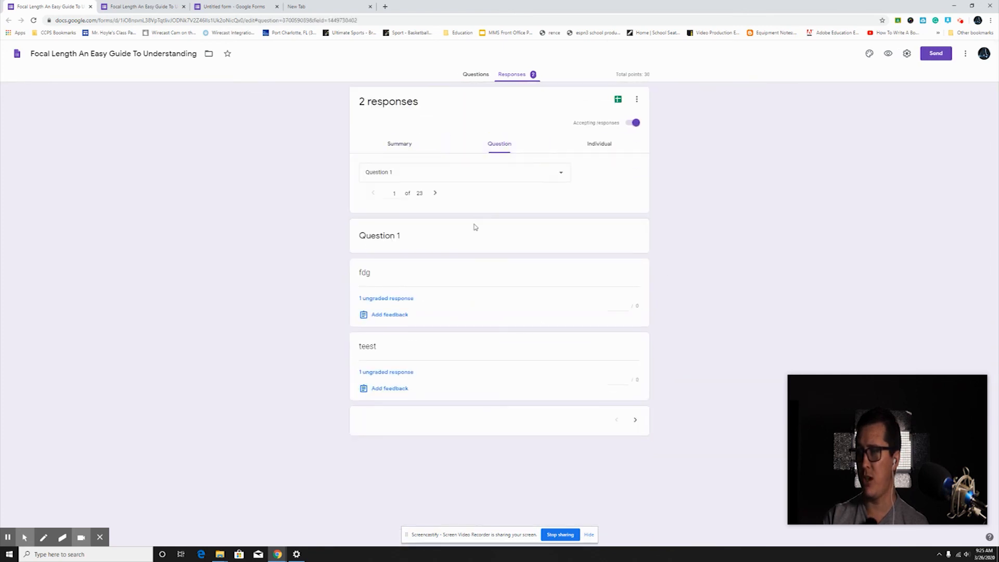
{"action": "left_click", "coordinate": [400, 299]}
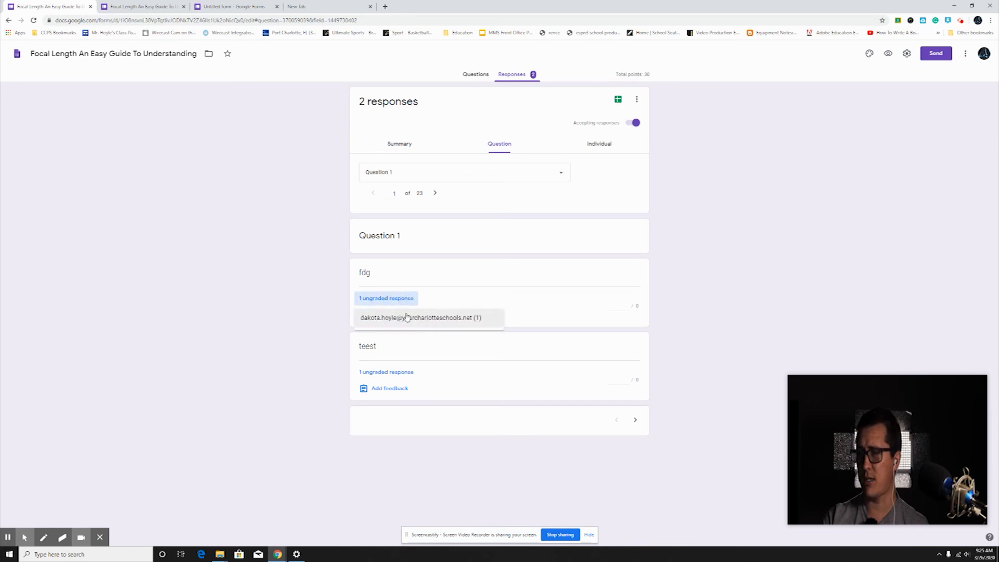
{"action": "left_click", "coordinate": [383, 374]}
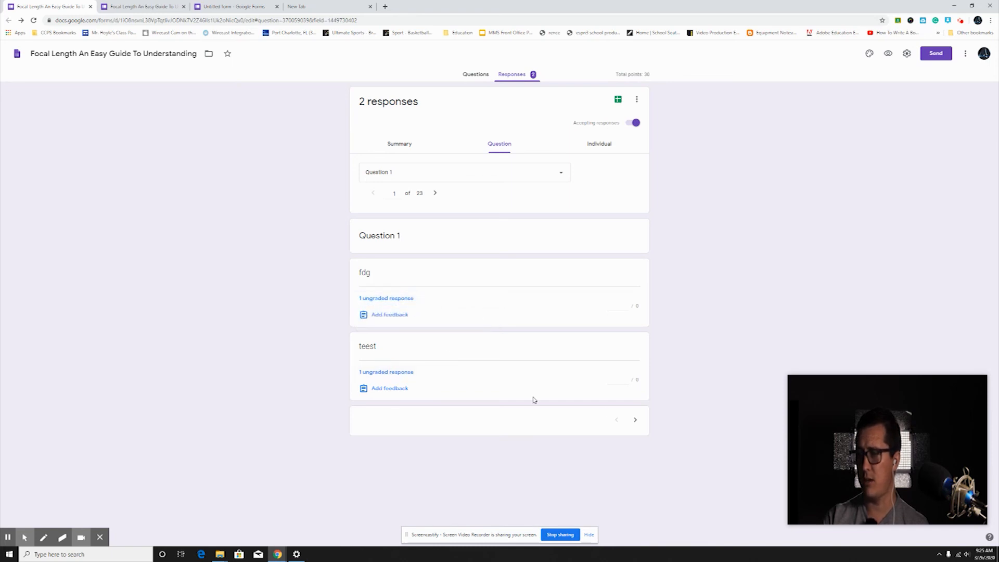
{"action": "left_click", "coordinate": [632, 421]}
{"action": "left_click", "coordinate": [634, 422]}
{"action": "left_click", "coordinate": [634, 421]}
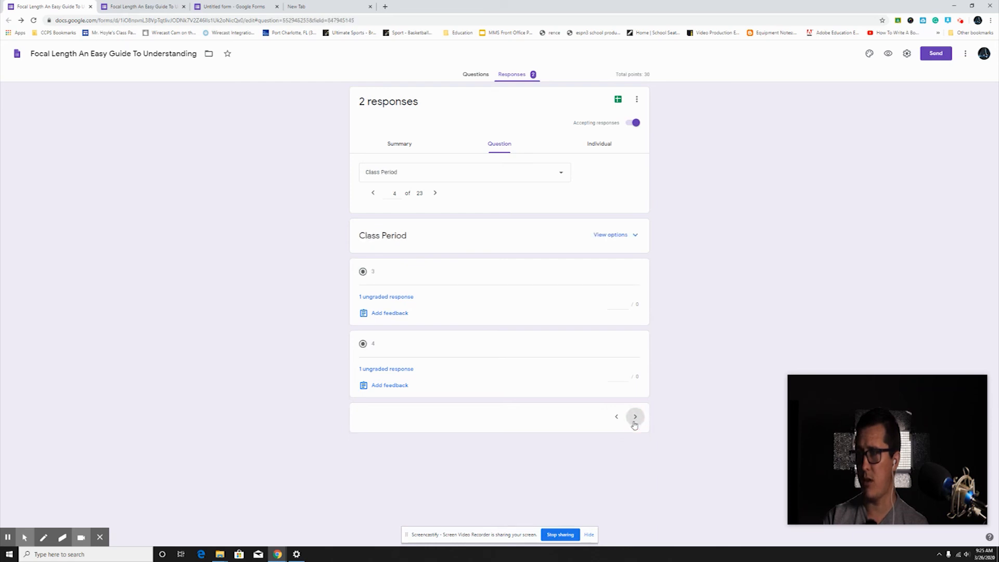
{"action": "left_click", "coordinate": [634, 422]}
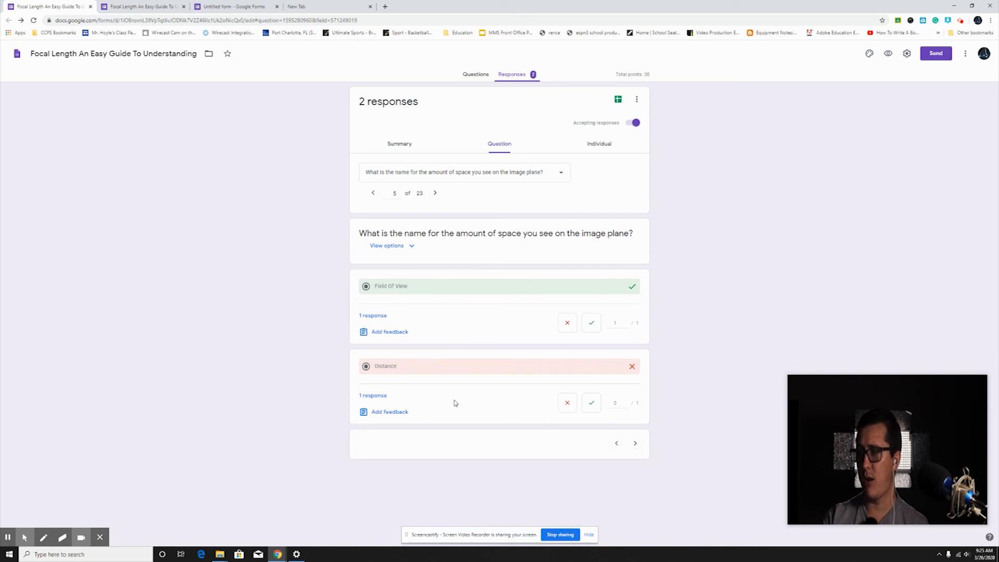
Step: View the feedback entry for the Distance answer and close it without adding feedback
{"action": "left_click", "coordinate": [390, 411]}
{"action": "left_click", "coordinate": [423, 103]}
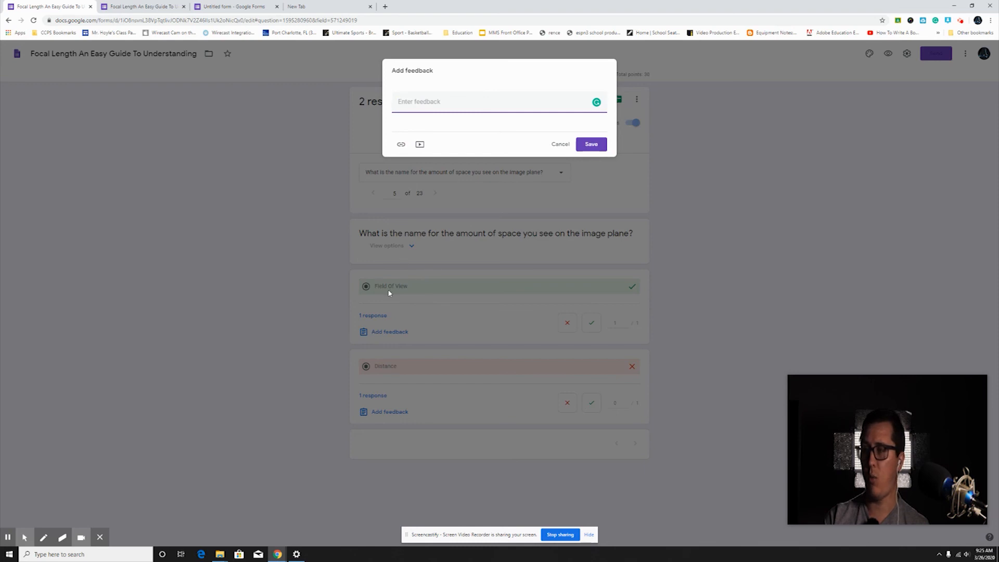
{"action": "left_click", "coordinate": [554, 147]}
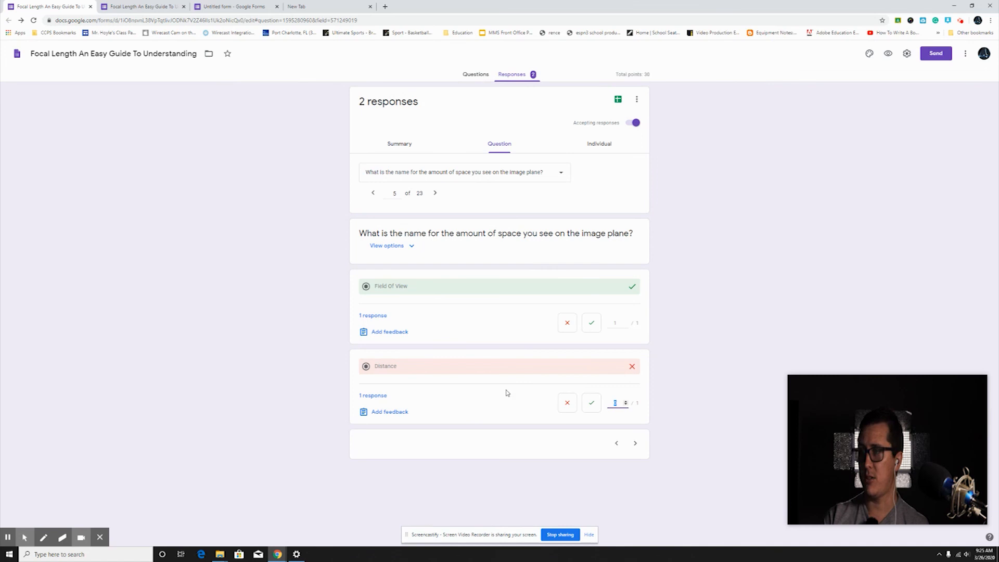
Step: On the fisheye lens question, give the first response 1 point, mark it correct, and view its feedback entry without adding any
{"action": "left_click", "coordinate": [635, 445]}
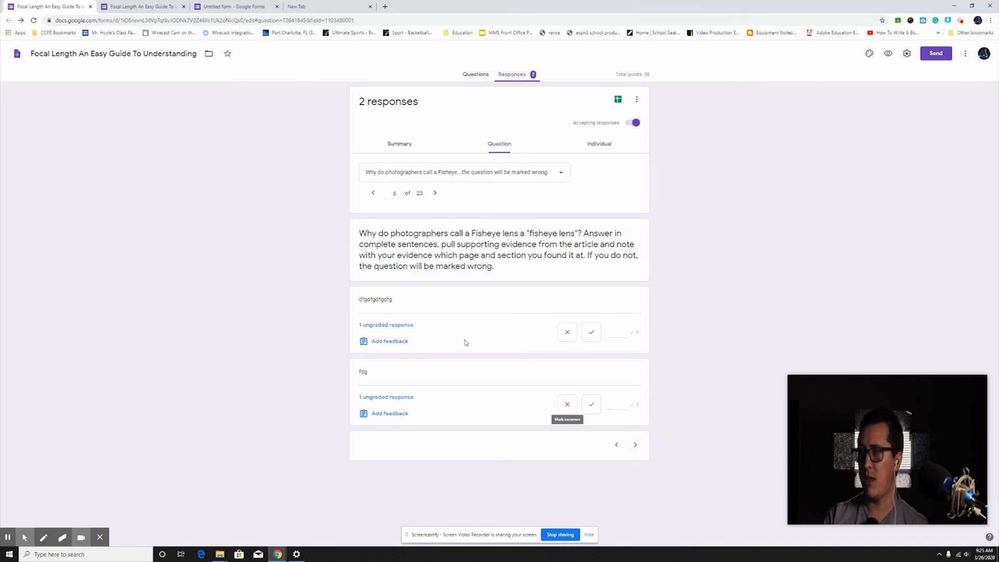
{"action": "left_click", "coordinate": [619, 329]}
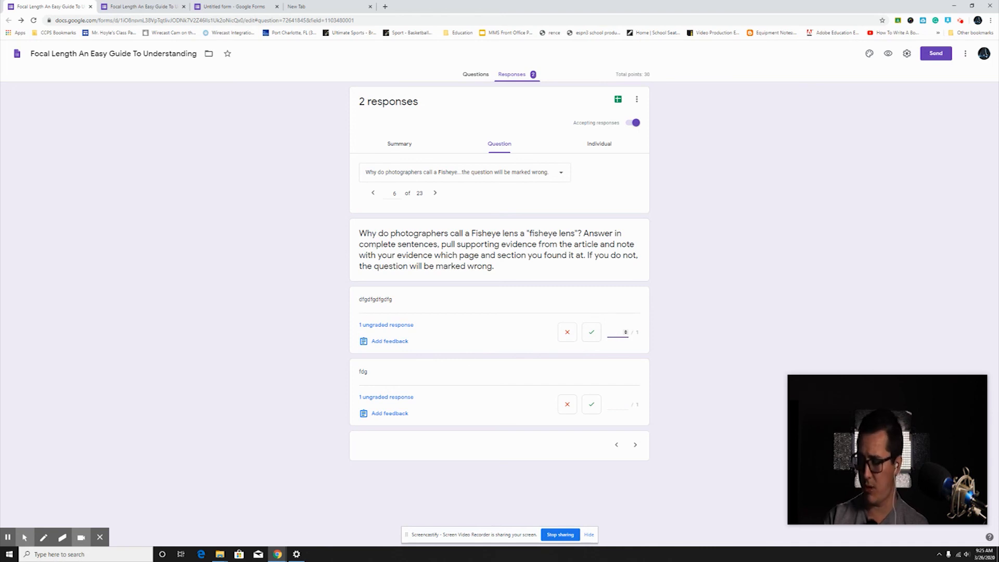
{"action": "type", "text": "1"}
{"action": "left_click", "coordinate": [590, 333]}
{"action": "left_click", "coordinate": [391, 342]}
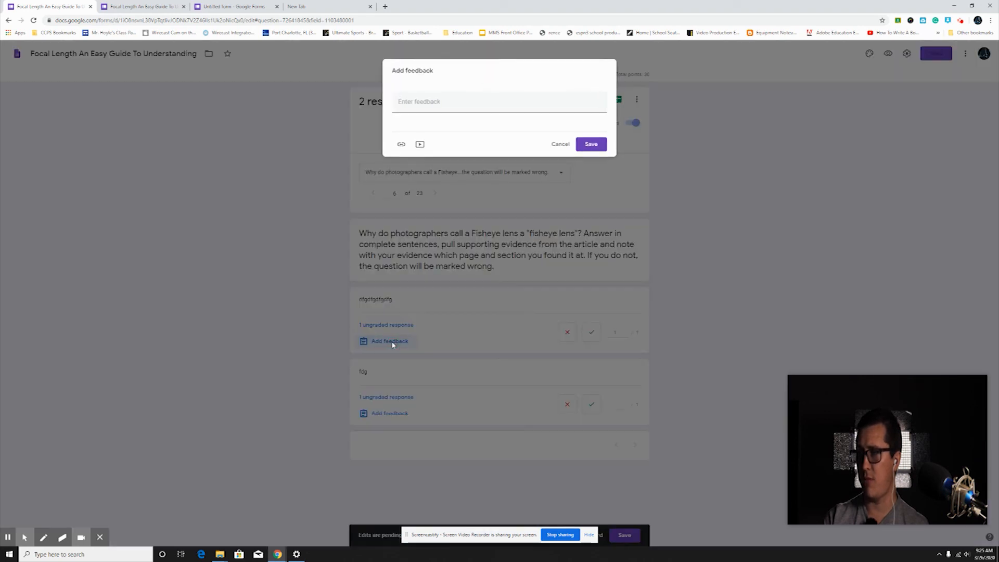
{"action": "left_click", "coordinate": [555, 145]}
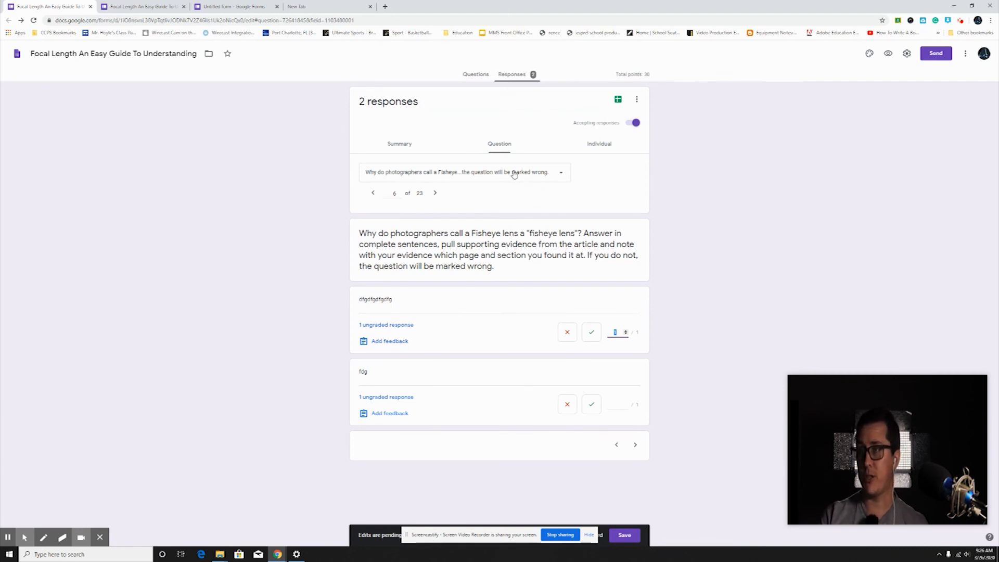
Step: Save the pending grade for the fisheye lens question and open the individual responses
{"action": "left_click", "coordinate": [594, 145]}
{"action": "left_click", "coordinate": [602, 145]}
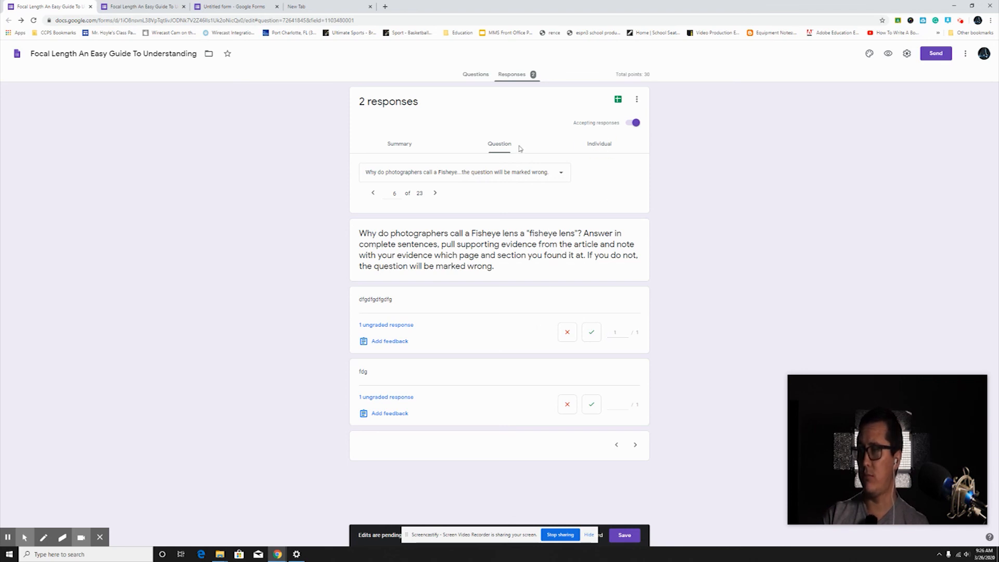
{"action": "left_click", "coordinate": [412, 144]}
{"action": "left_click", "coordinate": [403, 146]}
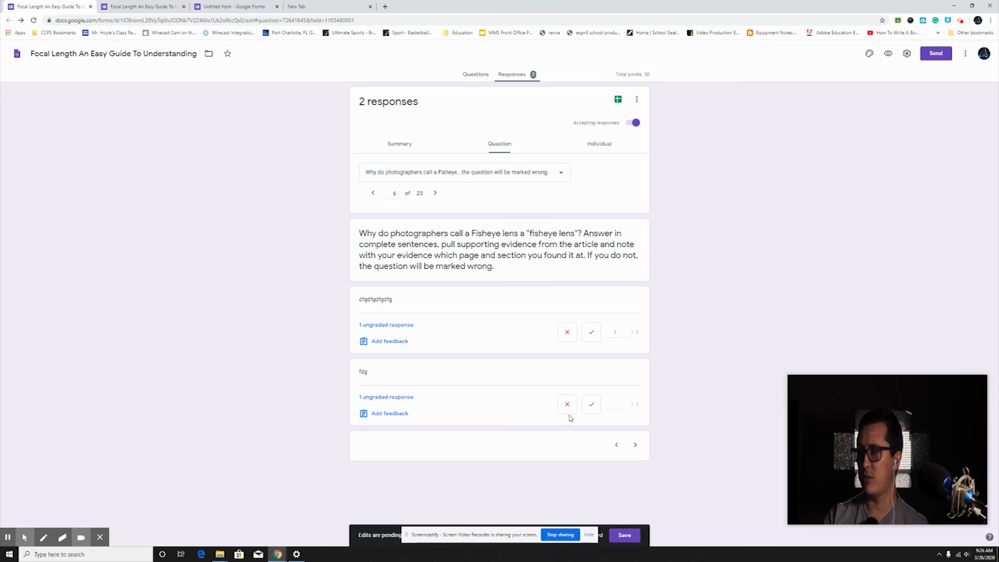
{"action": "left_click", "coordinate": [619, 537]}
{"action": "left_click", "coordinate": [596, 148]}
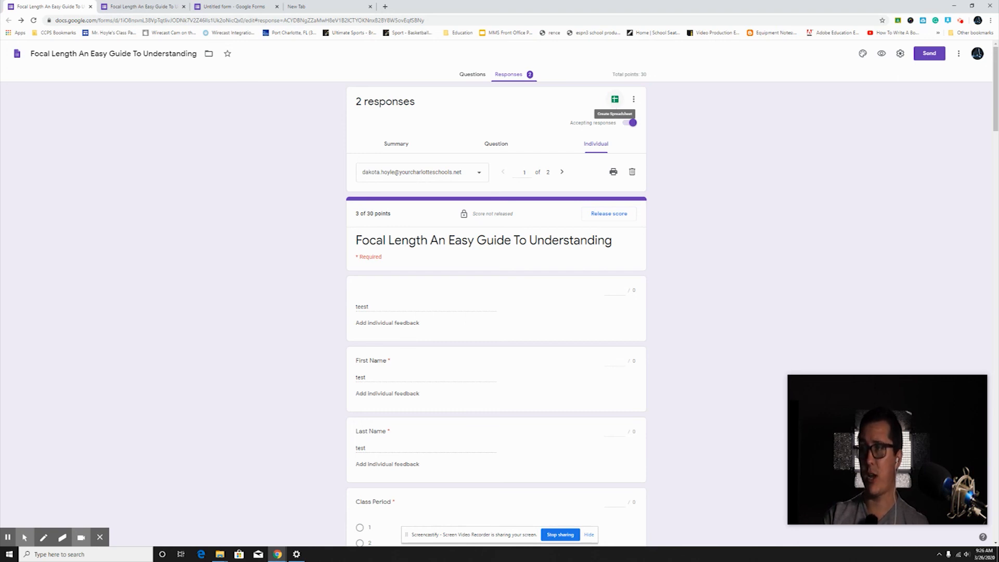
Step: Create a new spreadsheet for the form's responses and widen its image-plane question column
{"action": "left_click", "coordinate": [614, 99]}
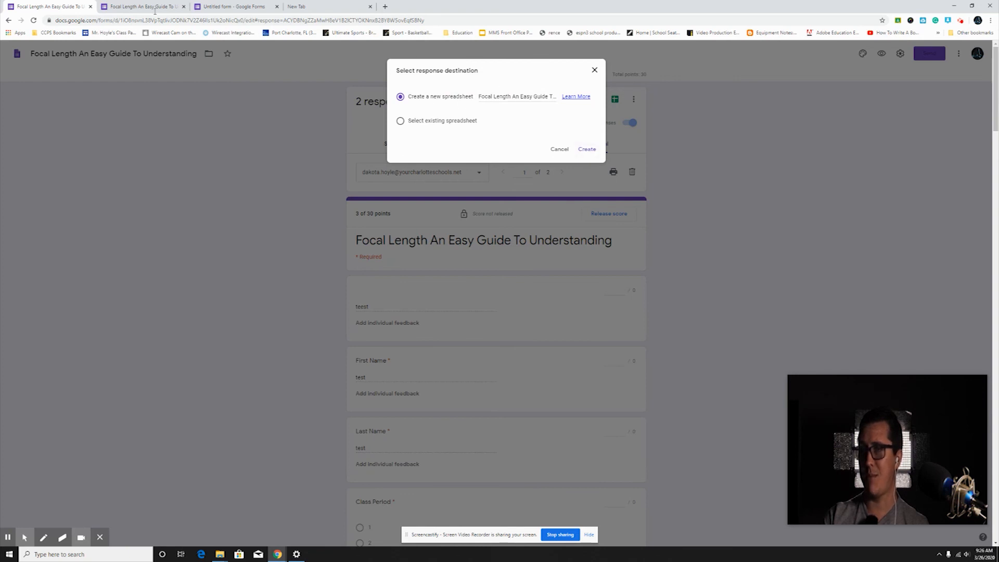
{"action": "left_click", "coordinate": [586, 150]}
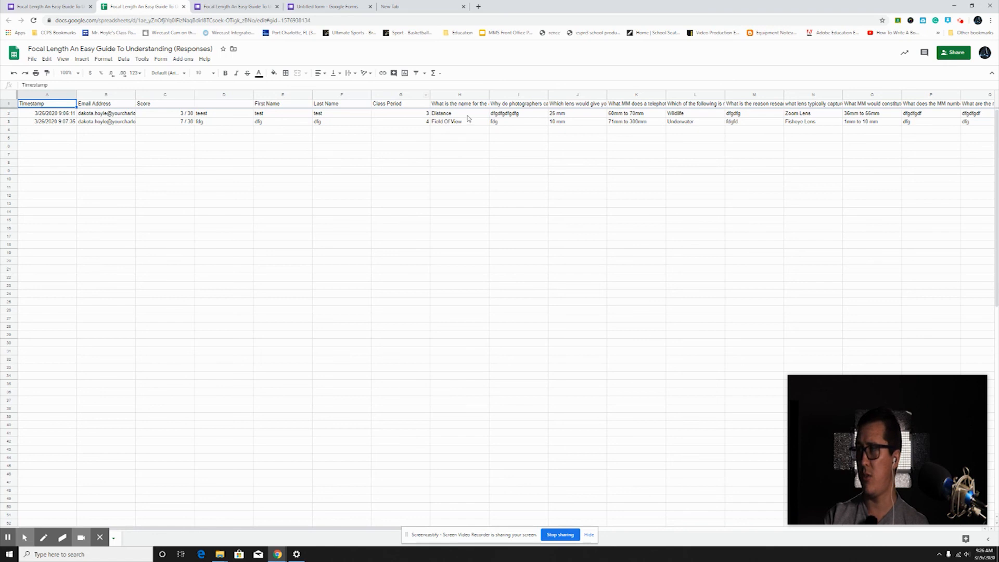
{"action": "left_click_drag", "start_coordinate": [489, 95], "coordinate": [627, 95]}
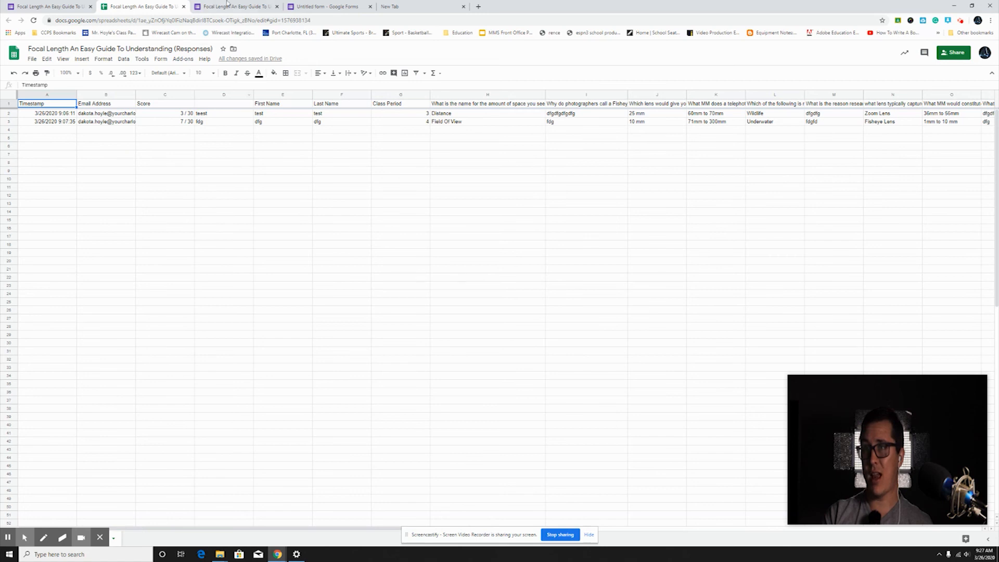
Step: Look over the Test 1 form's questions and return to the Focal Length responses spreadsheet
{"action": "left_click", "coordinate": [341, 6]}
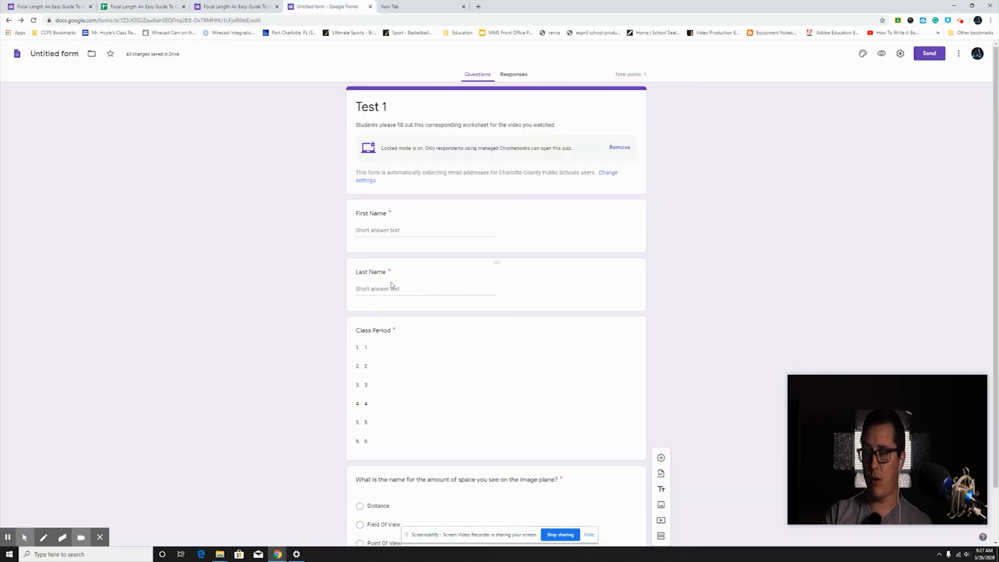
{"action": "scroll", "coordinate": [391, 285], "scroll_direction": "down", "scroll_amount": 1}
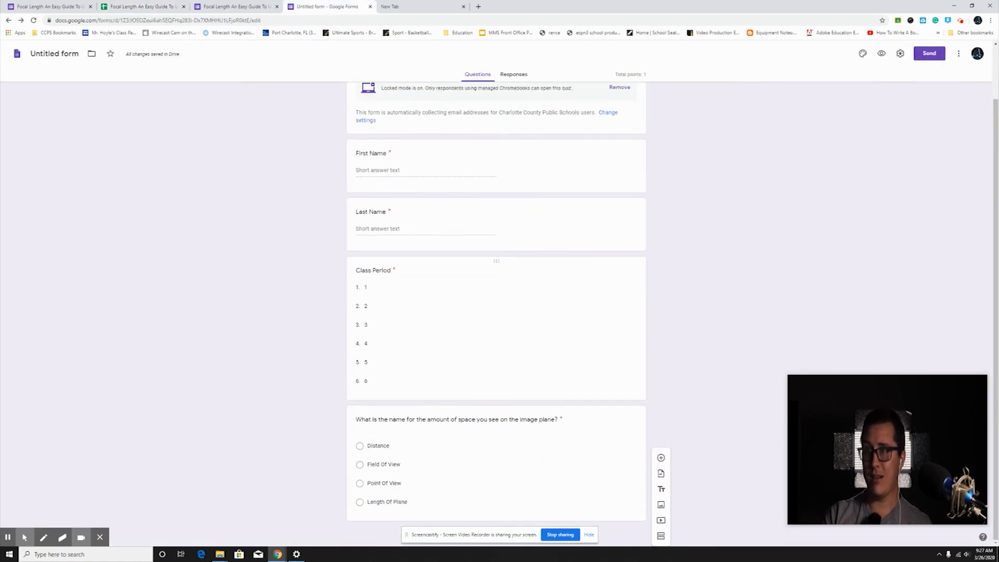
{"action": "scroll", "coordinate": [496, 312], "scroll_direction": "up", "scroll_amount": 1}
{"action": "left_click", "coordinate": [146, 6]}
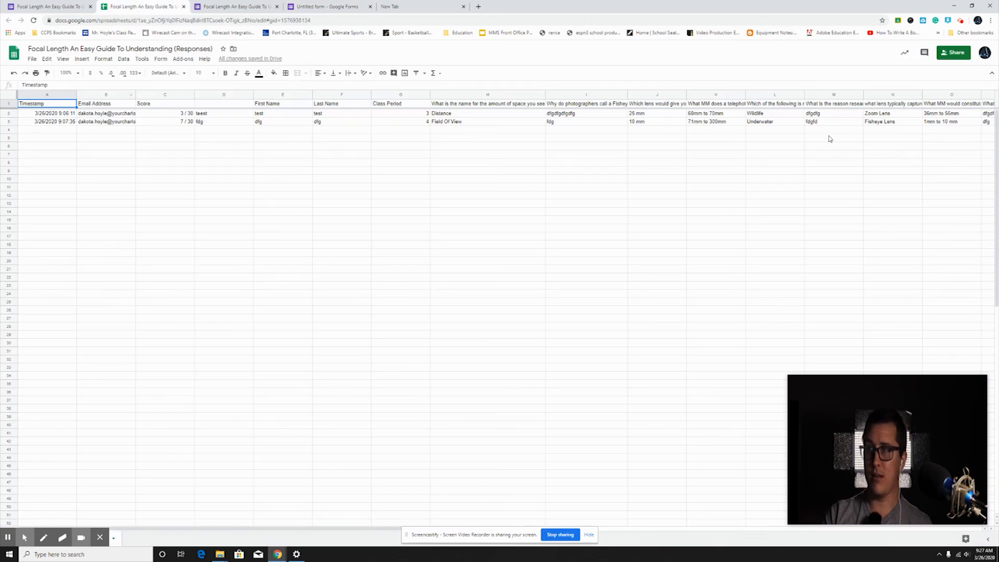